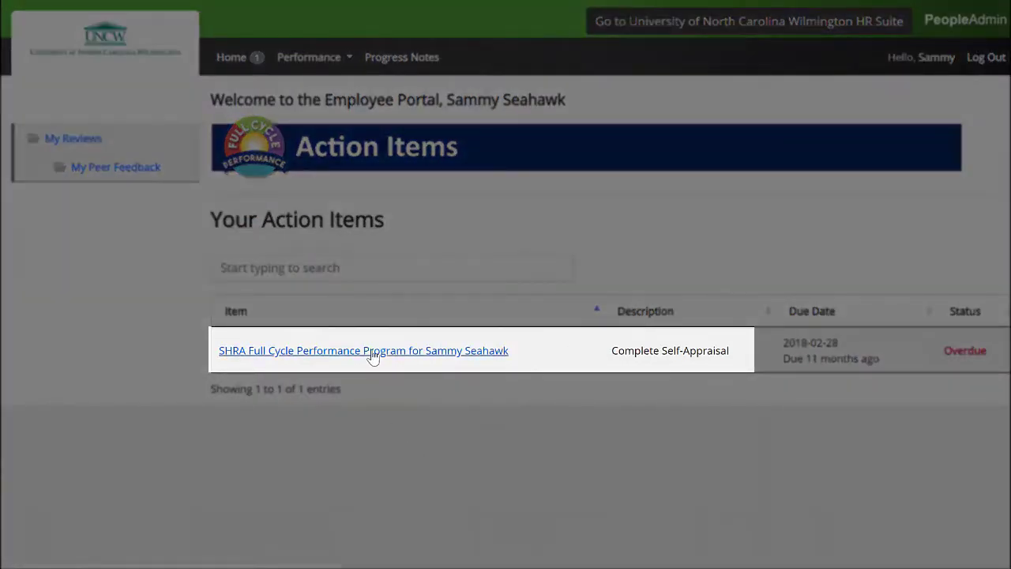
Open the overdue SHRA Full Cycle Performance Program self-appraisal from the Action Items list
left_click(373, 352)
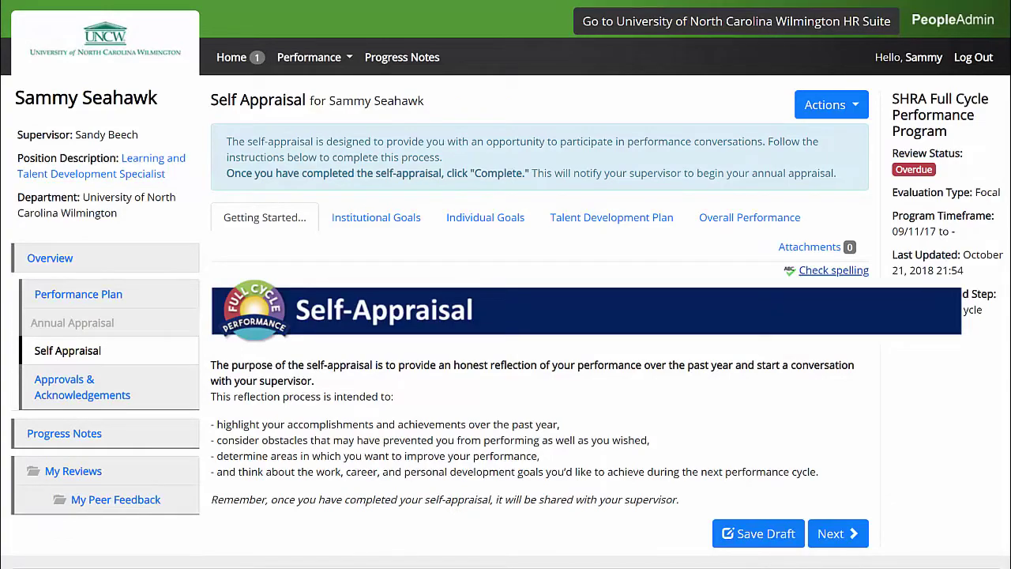
Scroll through the self-appraisal's Getting Started introduction
scroll(505, 316, "down", 1)
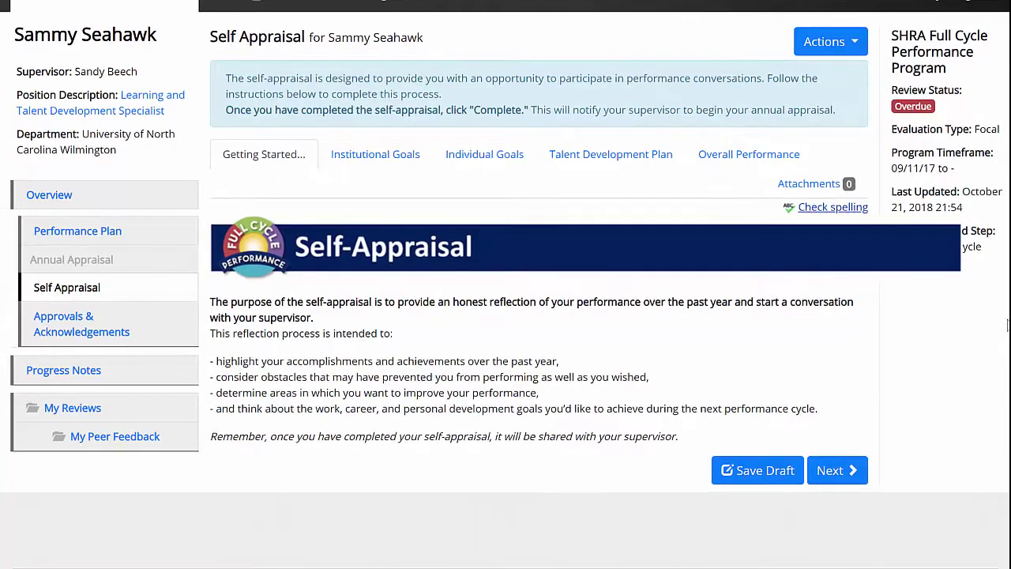
Continue to the Institutional Goals section and locate the EXPERTISE goal
left_click(836, 470)
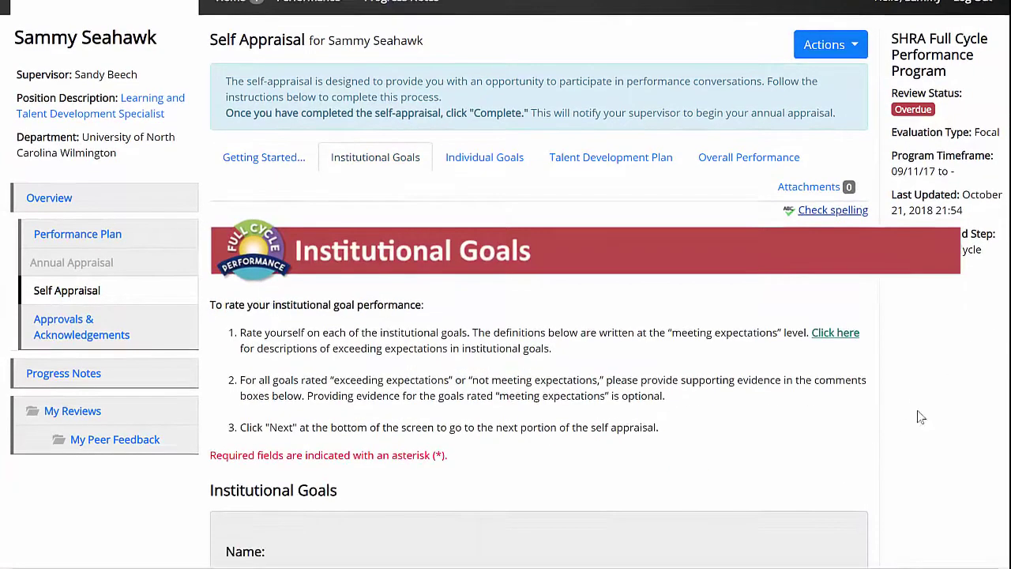
scroll(953, 398, "down", 6)
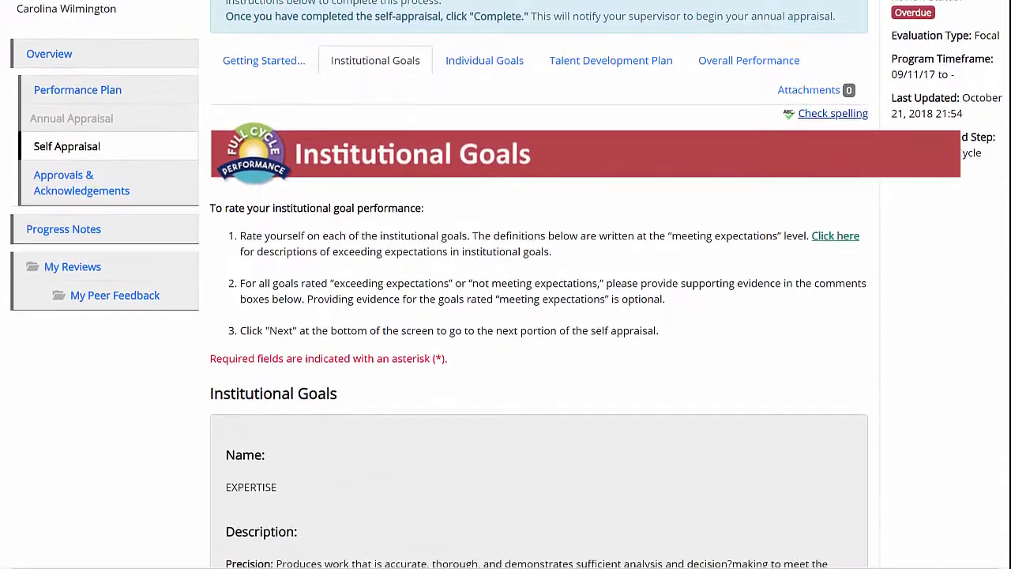
scroll(539, 317, "down", 1)
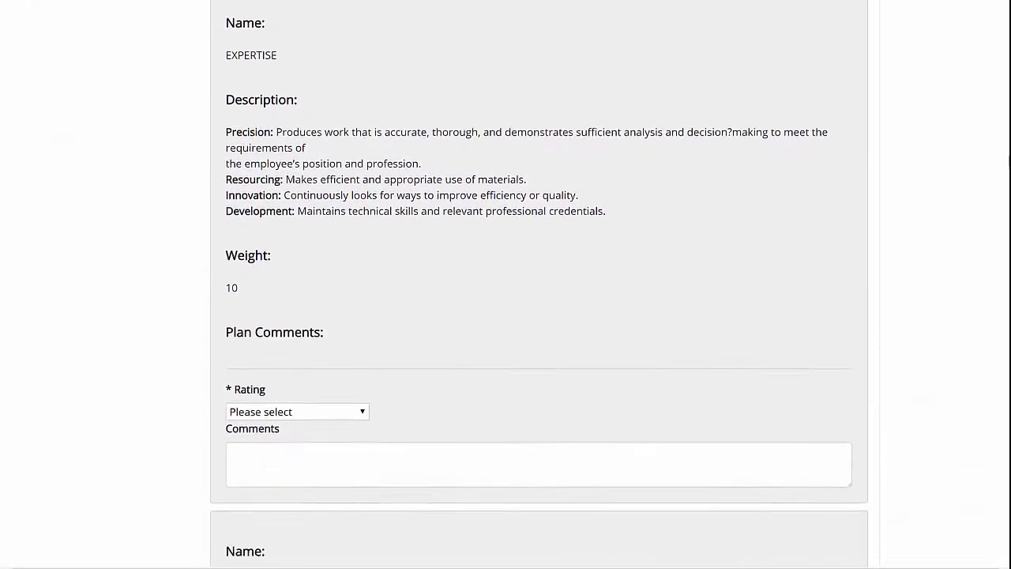
scroll(540, 316, "up", 1)
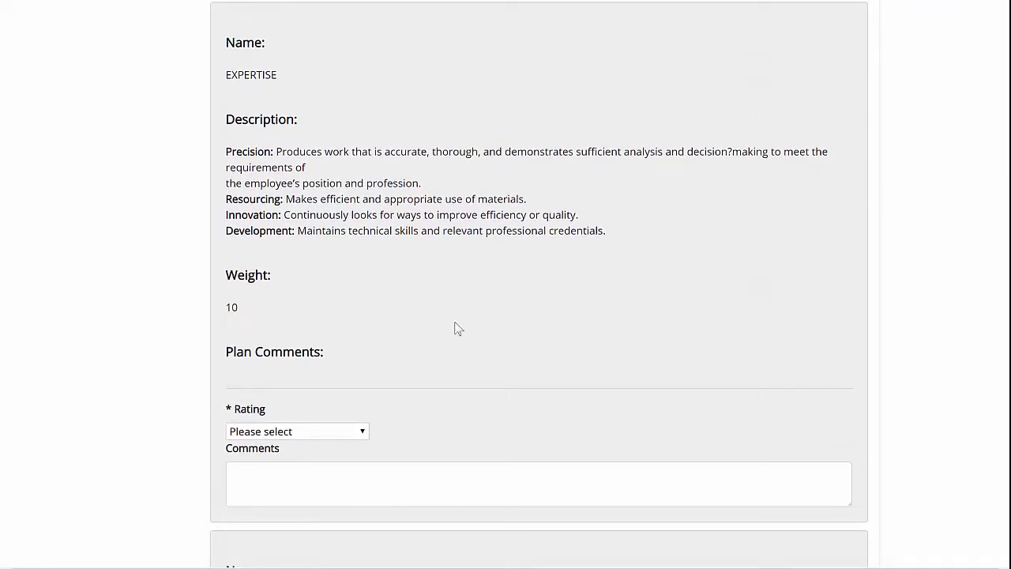
Rate EXPERTISE Exceeding Expectations and paste comments on continuous learning and thorough documentation
left_click(327, 431)
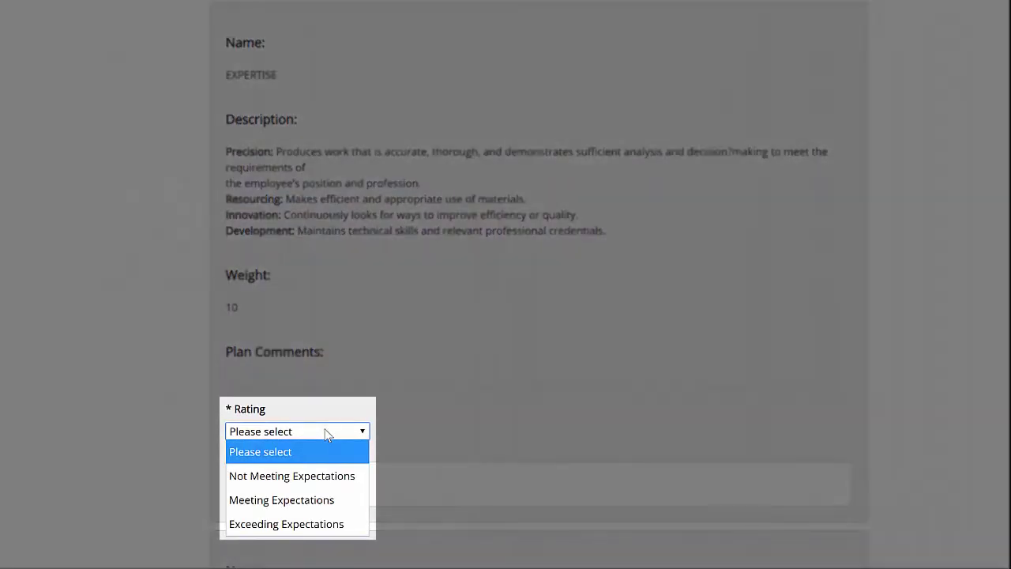
left_click(303, 524)
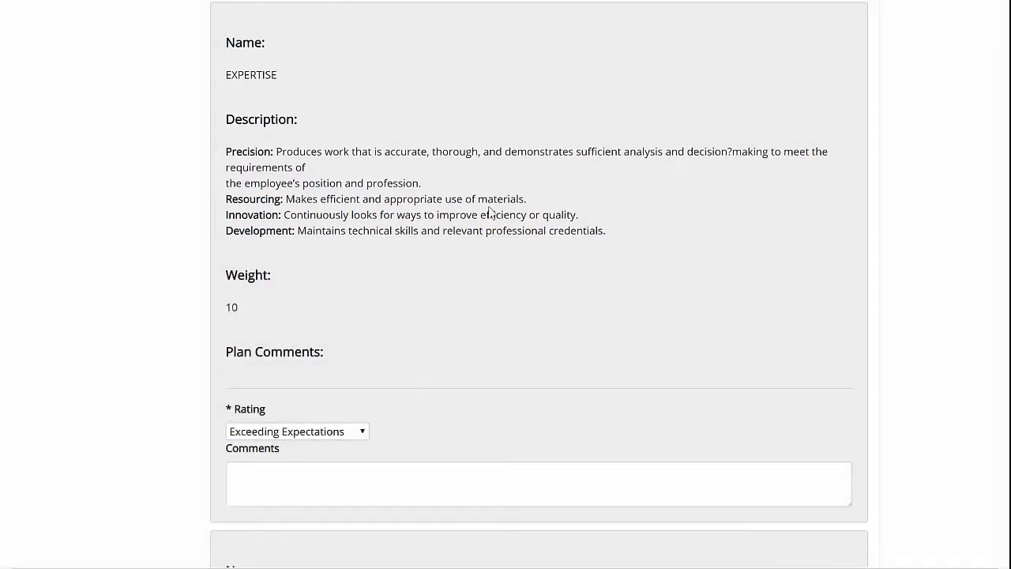
left_click(390, 485)
key("ctrl+v")
scroll(731, 390, "down", 3)
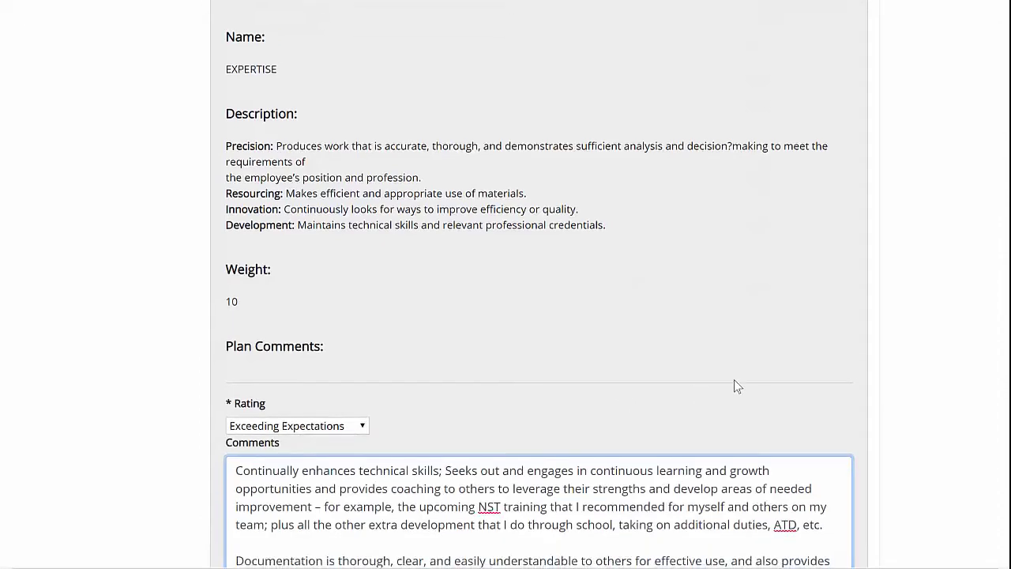
scroll(922, 393, "down", 1)
Rate the ACCOUNTABILITY goal as Meeting Expectations
scroll(924, 394, "down", 5)
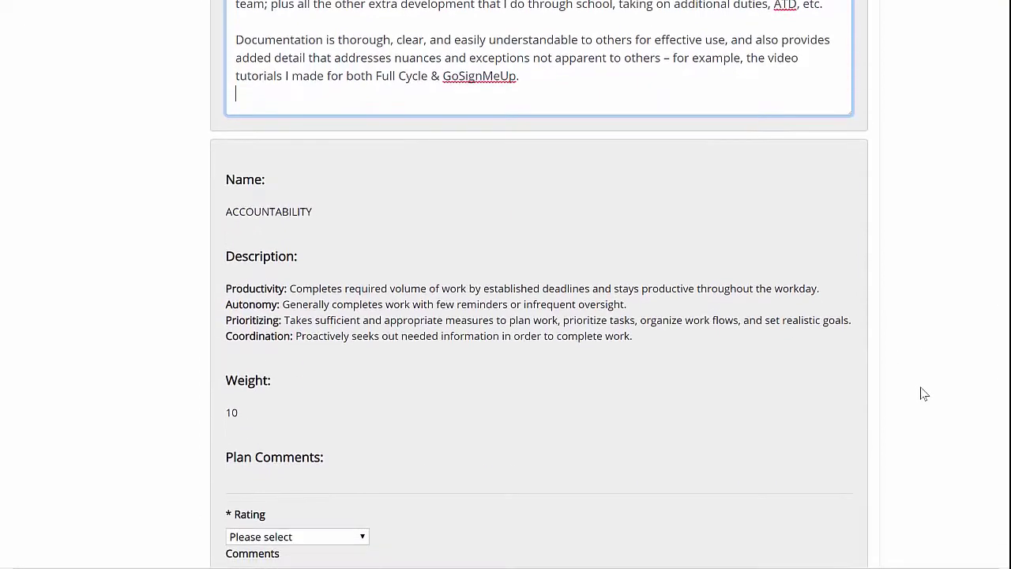
scroll(909, 396, "down", 1)
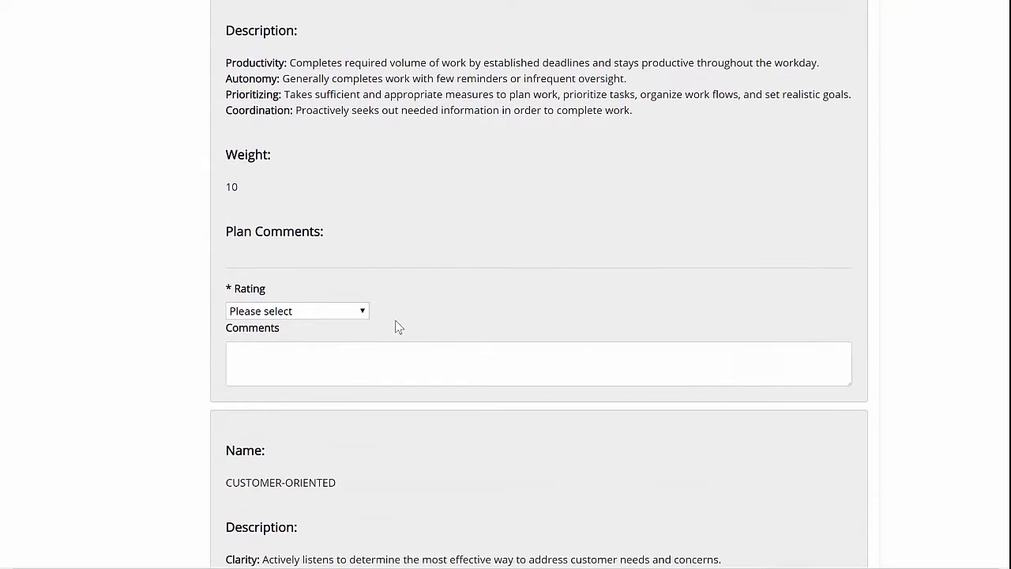
left_click(344, 315)
left_click(309, 378)
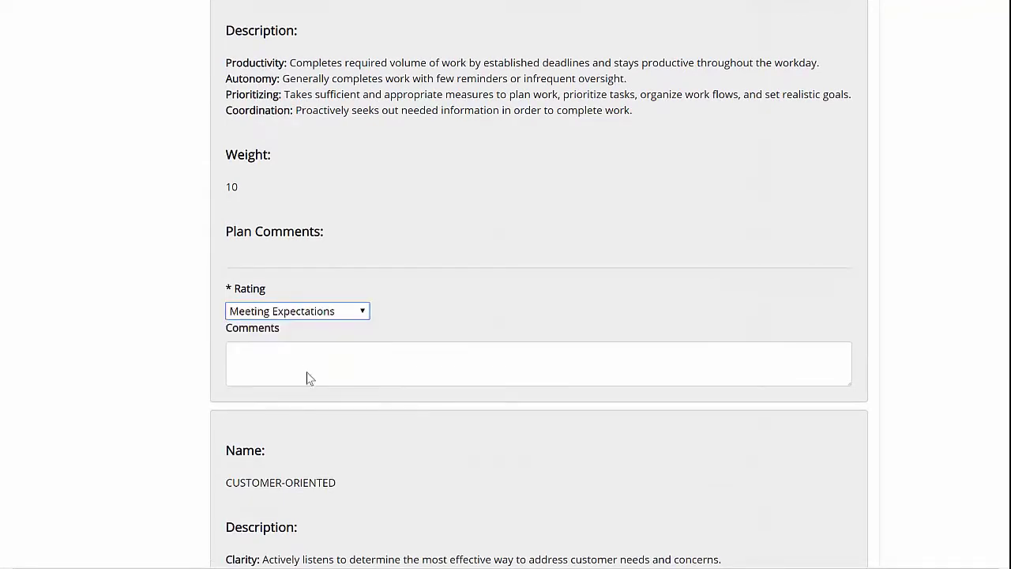
Rate CUSTOMER-ORIENTED as Exceeding Expectations and paste its supporting comment
scroll(861, 318, "down", 7)
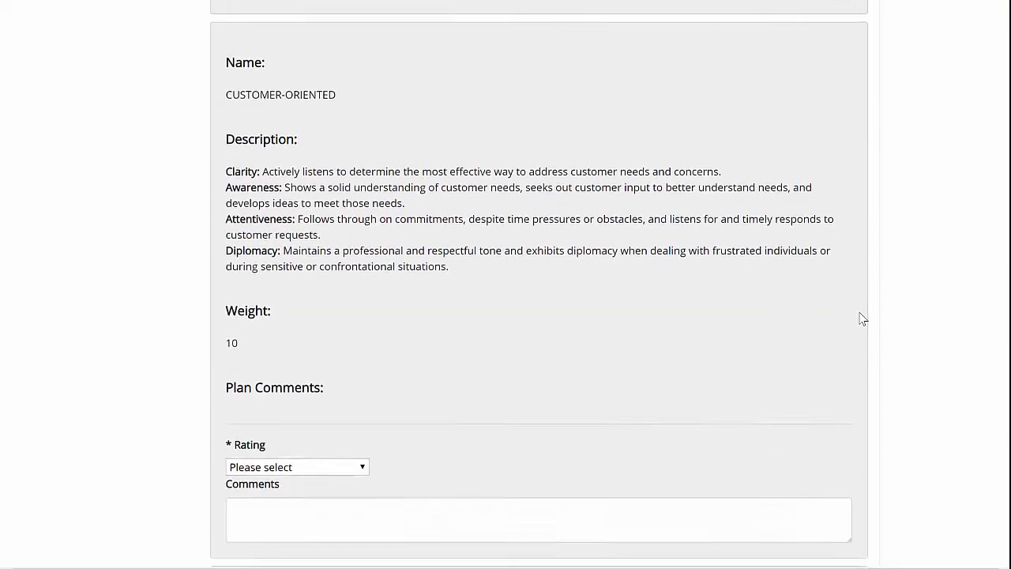
scroll(863, 319, "down", 1)
left_click(336, 253)
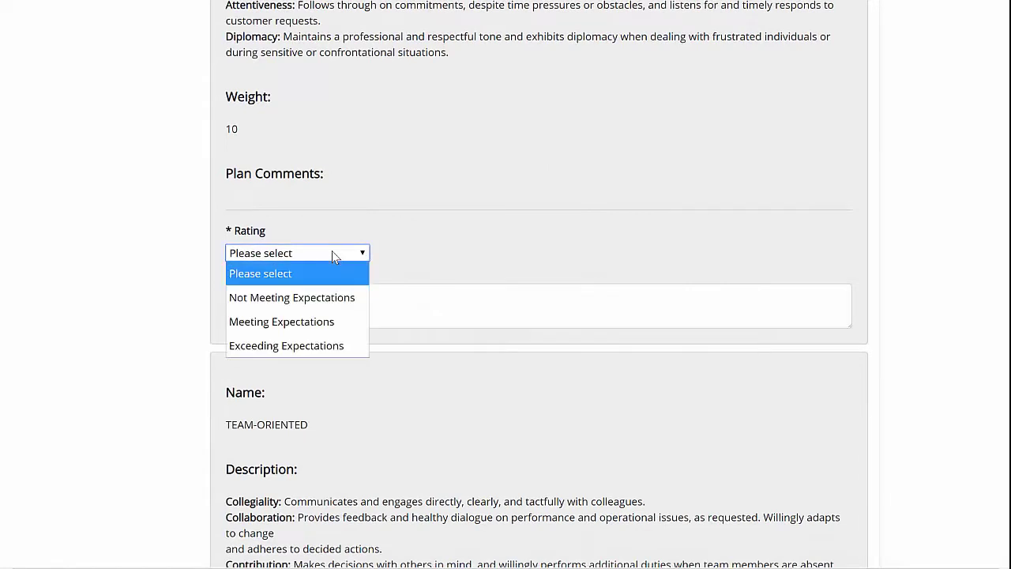
left_click(301, 345)
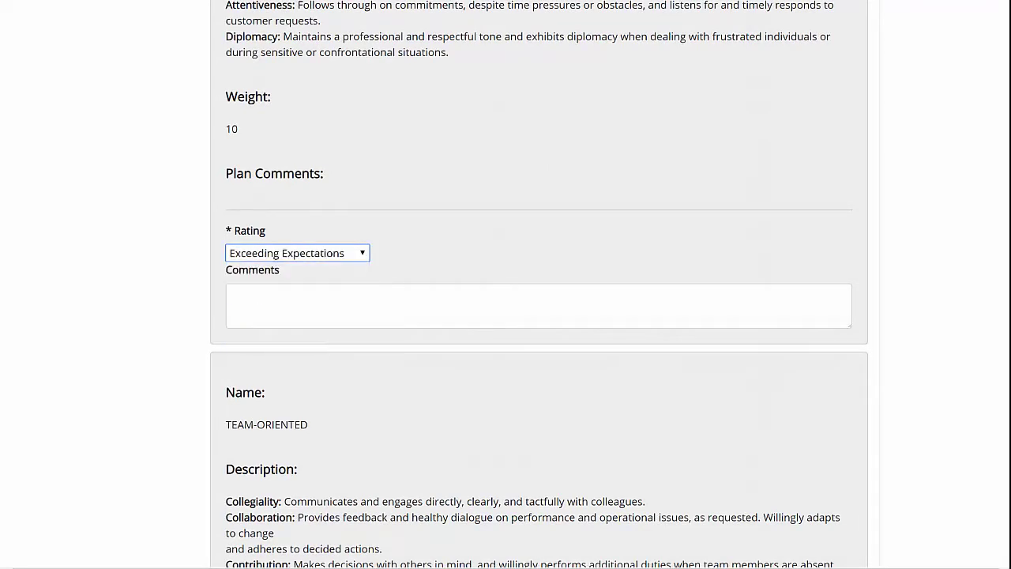
left_click(449, 291)
type("Packages information to maximize efficient and clear communication in ways most readily understandable and useful to customers. Delivers messages that inform and frequently persuade audiences to take action; Shows a keen ability to recognize when others are having difficulty understanding and adapts style to the needs of diverse audiences and/or complex situations – I would say that ALL of my communications from HR/the ELLE team are examples of this, as well as my event management of things like LEAD and Harassment Prevention training.")
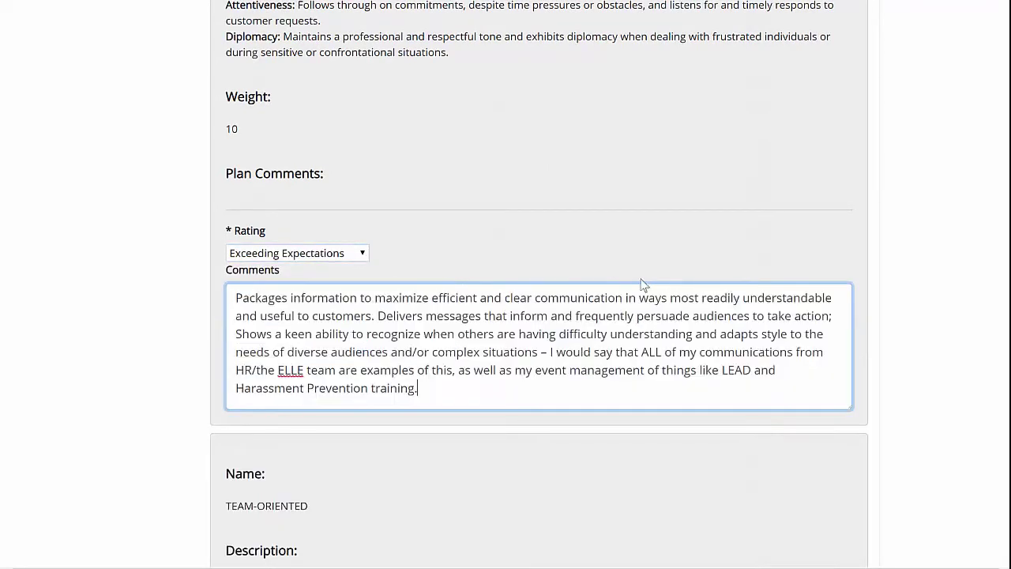
scroll(885, 319, "down", 7)
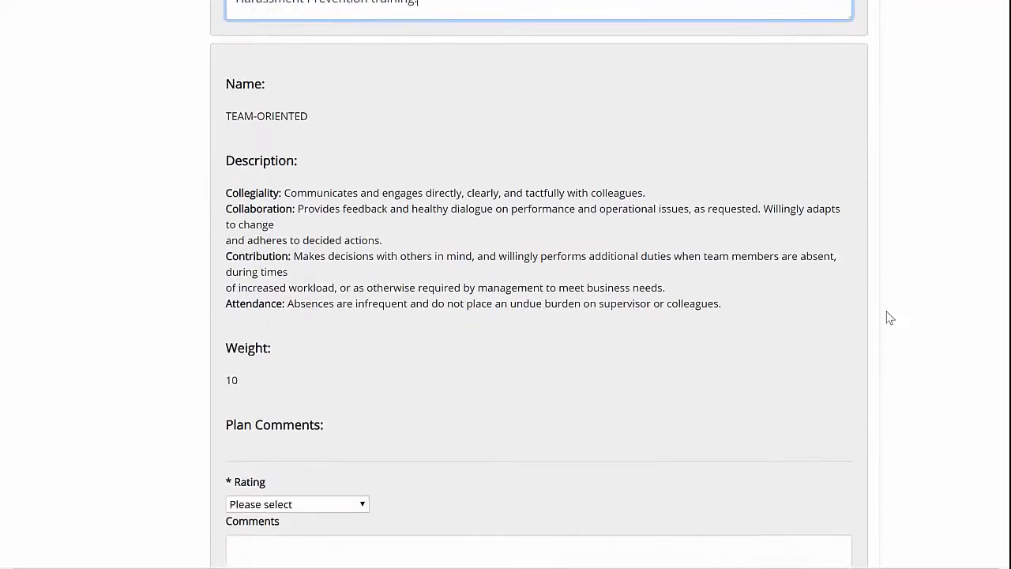
Rate TEAM-ORIENTED as Exceeding Expectations and paste its supporting comments
left_click(316, 368)
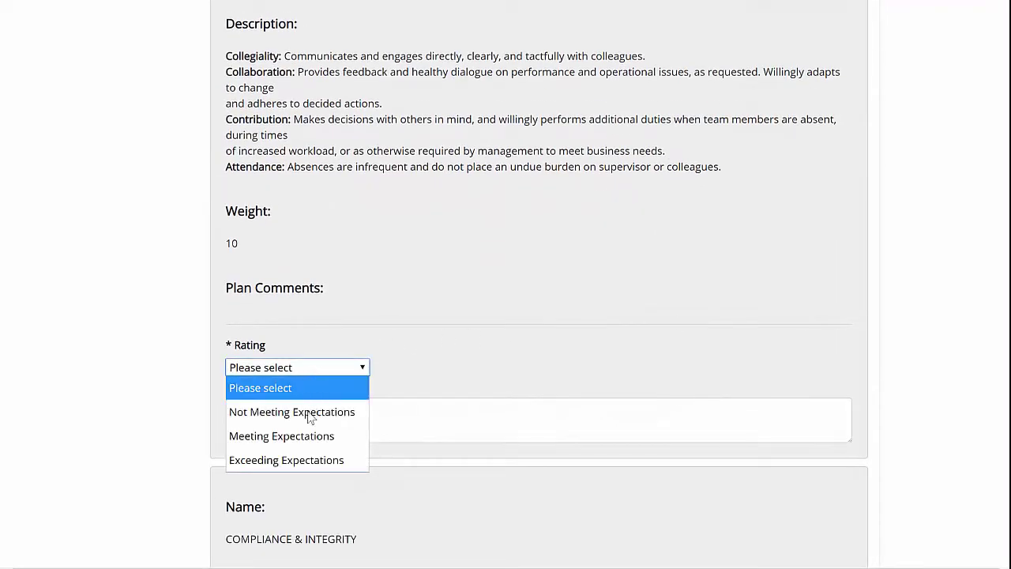
left_click(300, 459)
left_click(422, 399)
type("Embodies courteous and professional behavior among colleagues. Embraces different ideas, beliefs, work styles, and perspectives in the team. Actively champions inclusivity to eliminate gossip and cliques. Considered a fair and impartial arbitrator and facilitates communication to build consensus – I think a lot of this is self-evident, but I can think of specific times I had crucial conversations with my supervisor about making sure our team was operating as inclusively as possible (as a result of one person frequently feeling left out)  Generates enthusiasm among team members for accomplishing shared goals. Holds a strong commitment to exceeding public expectations for quality, service, and professionalism. – I think a lot of this self-evident too, but let me know if you want specific examples.")
scroll(775, 250, "down", 4)
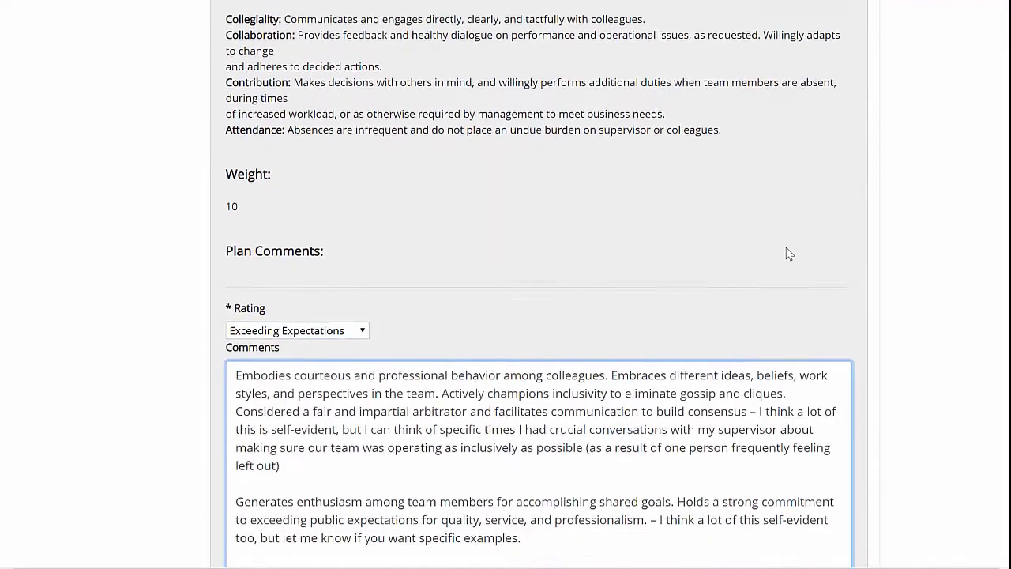
scroll(788, 247, "down", 8)
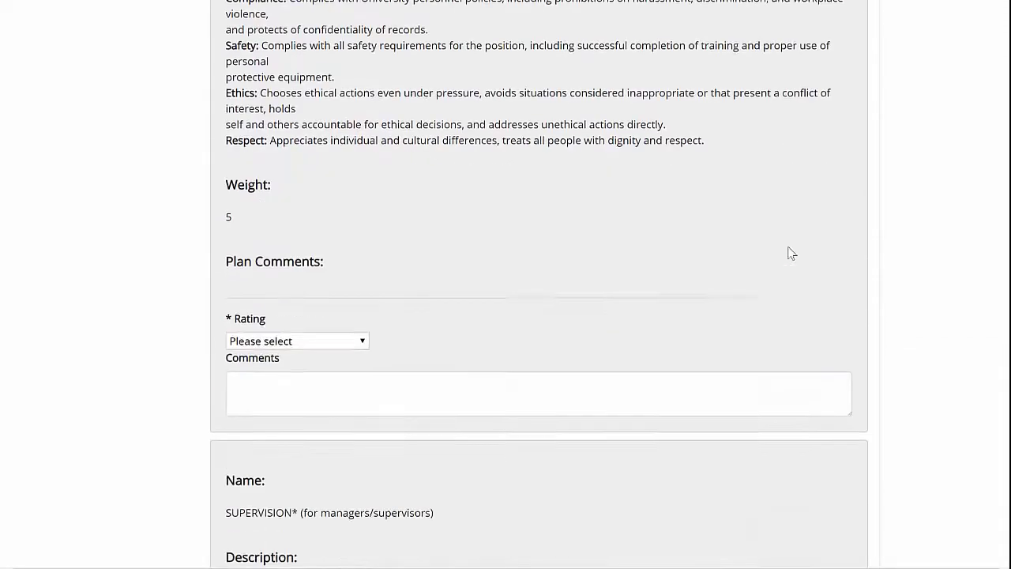
Rate COMPLIANCE & INTEGRITY and SUPERVISION as Meeting Expectations, then save and continue
left_click(362, 264)
left_click(330, 331)
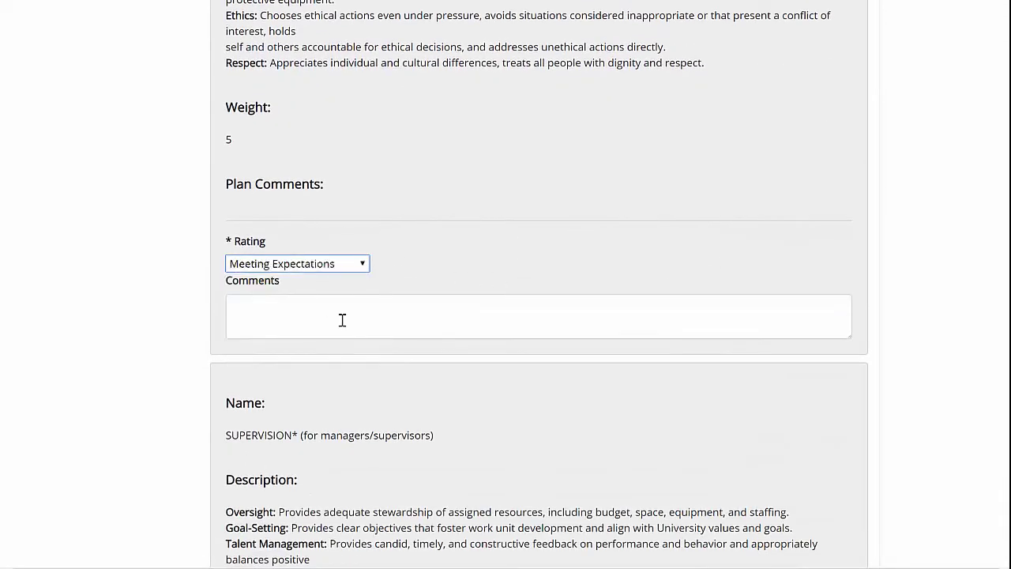
scroll(869, 279, "down", 6)
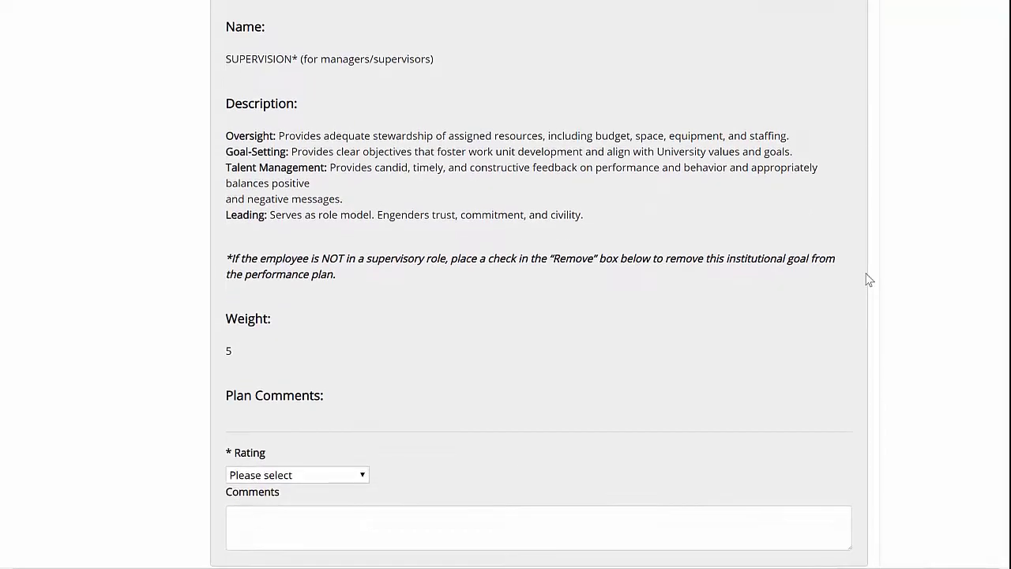
left_click(339, 357)
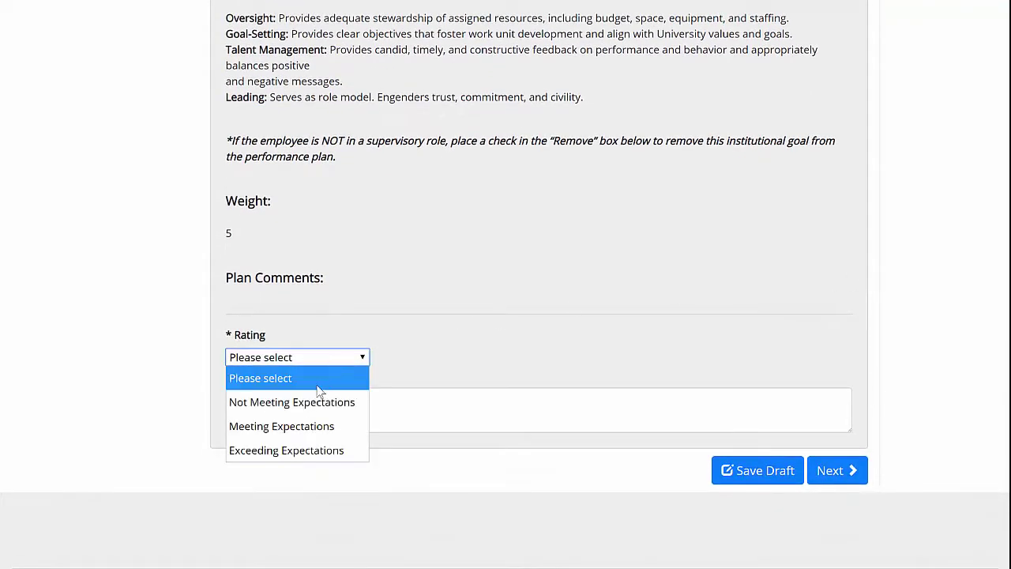
left_click(300, 425)
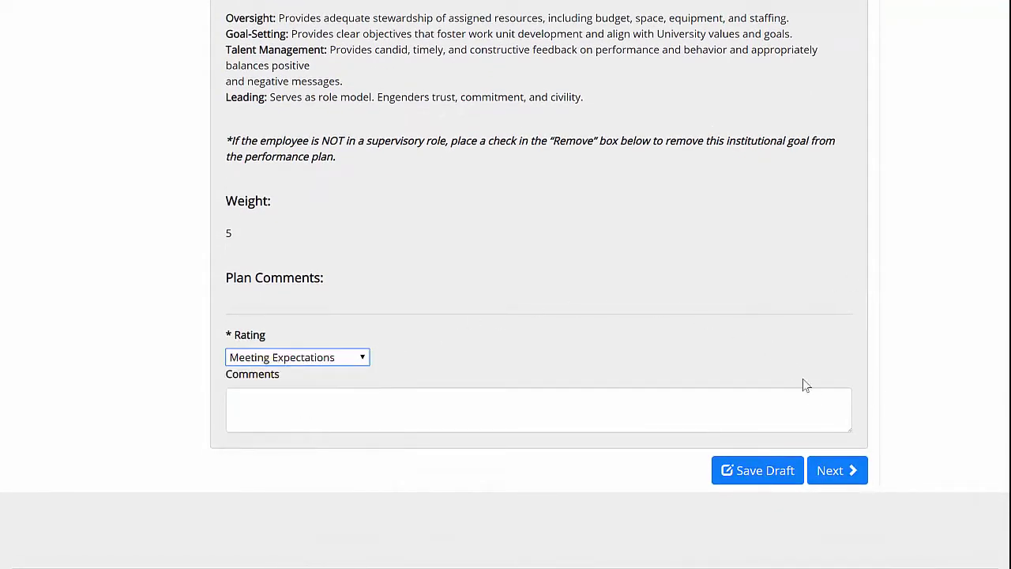
left_click(831, 470)
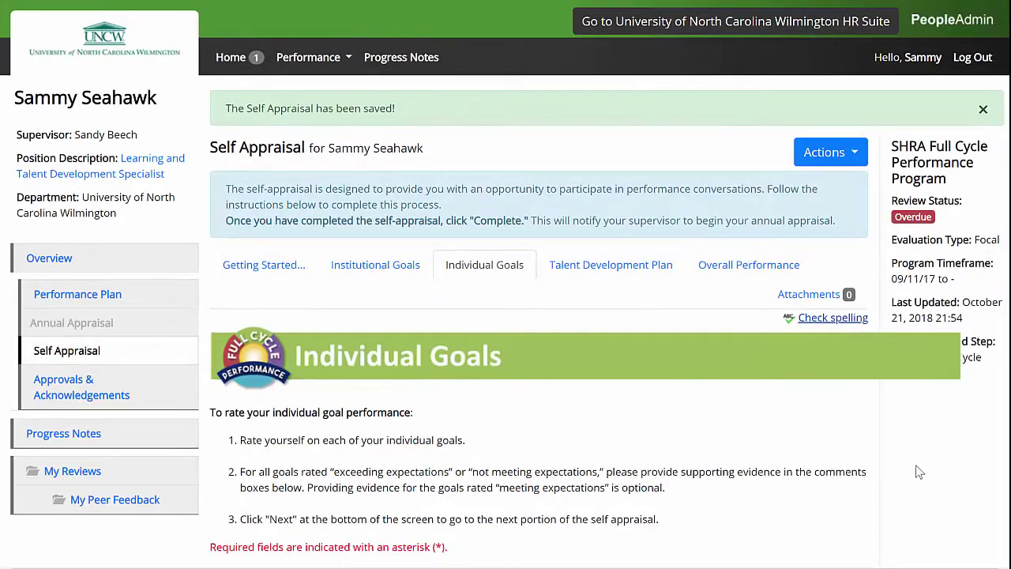
Rate the website individual goal as Meeting Expectations
scroll(916, 475, "down", 10)
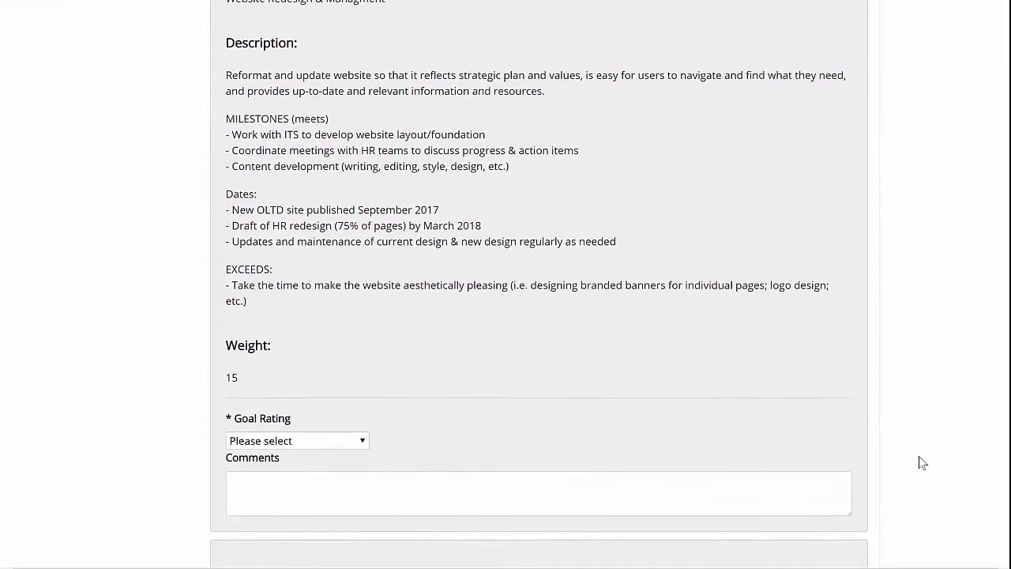
scroll(919, 464, "down", 1)
left_click(332, 365)
left_click(313, 435)
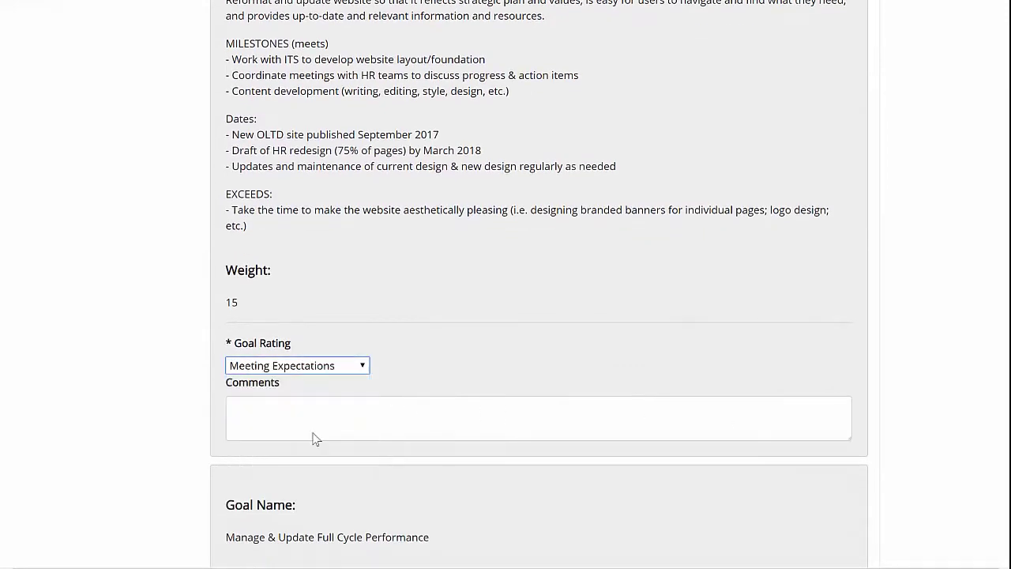
Rate Manage & Update Full Cycle Performance as Exceeding Expectations with EXCEEDS evidence as comments
scroll(907, 410, "down", 7)
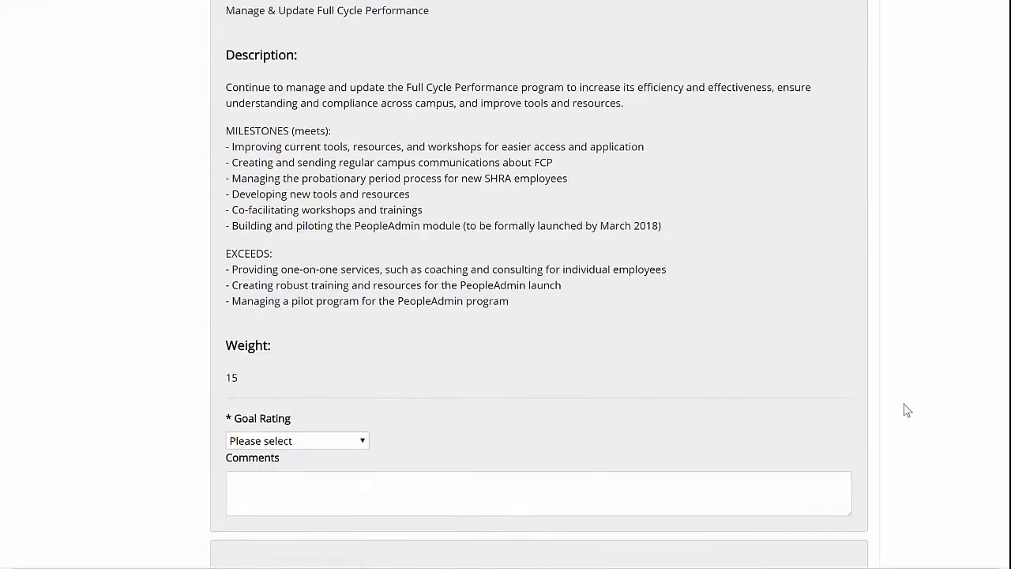
scroll(908, 410, "down", 1)
left_click(335, 294)
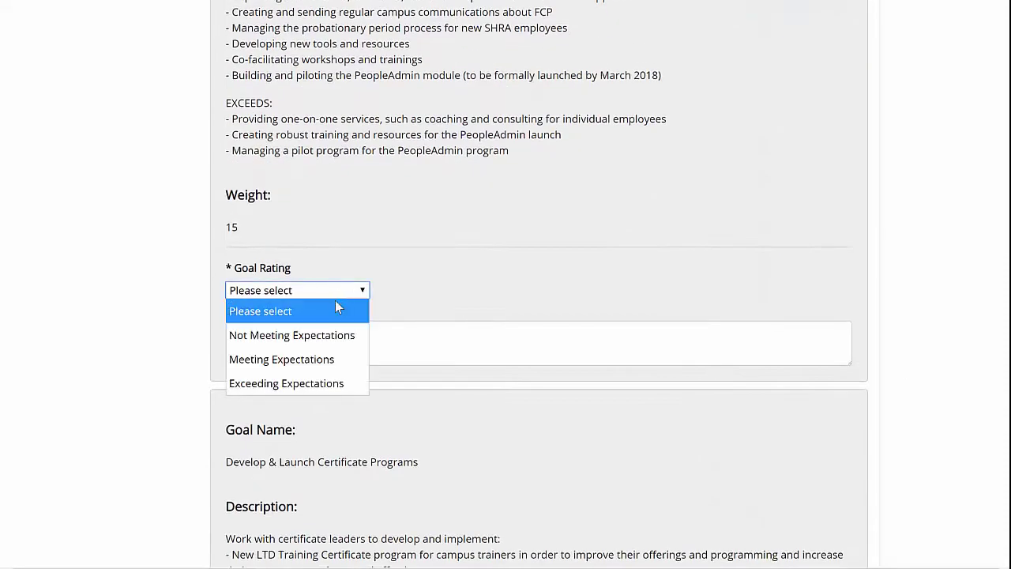
left_click(316, 381)
key("Tab")
type("- Providing one-on-one services, such as coaching and consulting for individual employees - Creating robust training and resources for the PeopleAdmin launch - Managing a pilot program for the PeopleAdmin program")
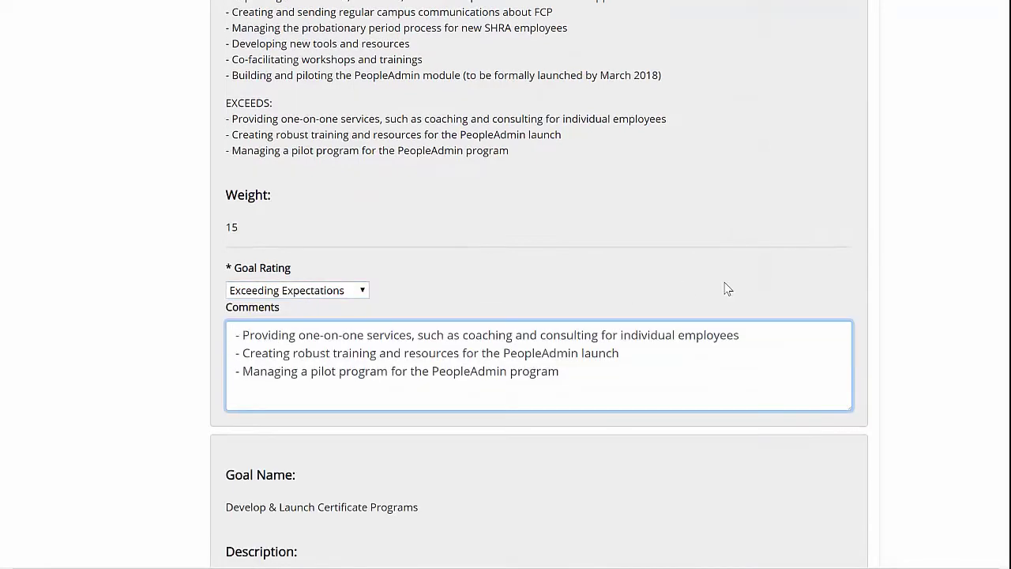
Rate the next individual goal Exceeding Expectations and paste two EXCEEDS lines as comments
scroll(725, 287, "down", 8)
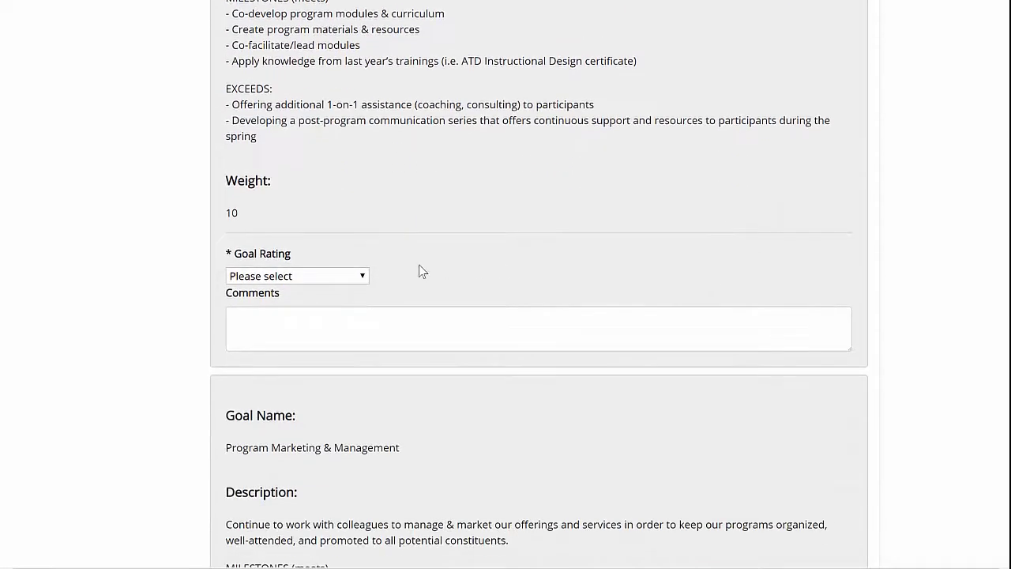
left_click(330, 276)
left_click(316, 366)
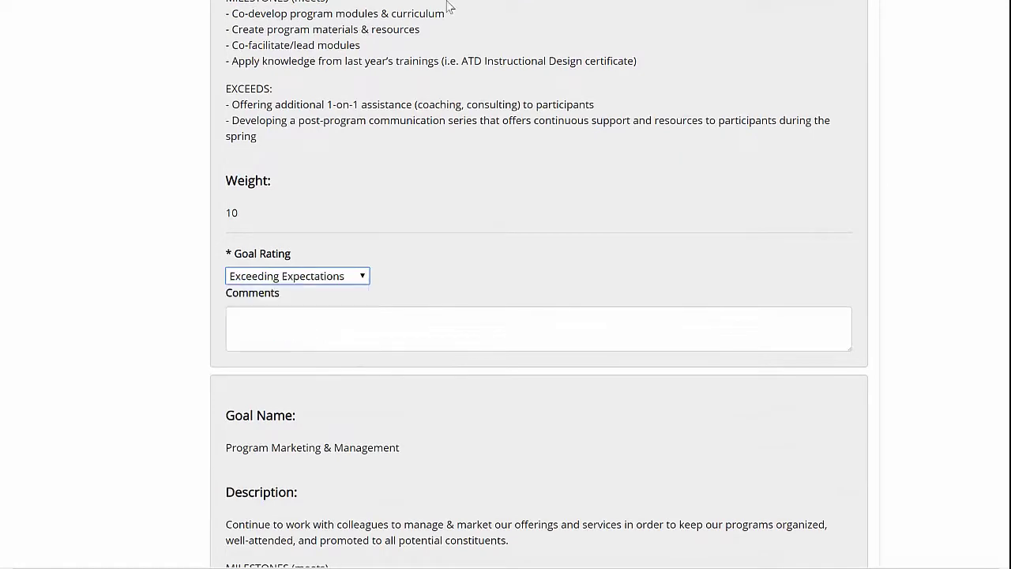
left_click(428, 329)
type("- Offering additional 1-on-1 assistance (coaching, consulting) to participants - Developing a post-program communication series that offers continuous support and resources to participants during the spring")
Rate Program Marketing & Management as Meeting Expectations, then save and continue
scroll(883, 316, "down", 6)
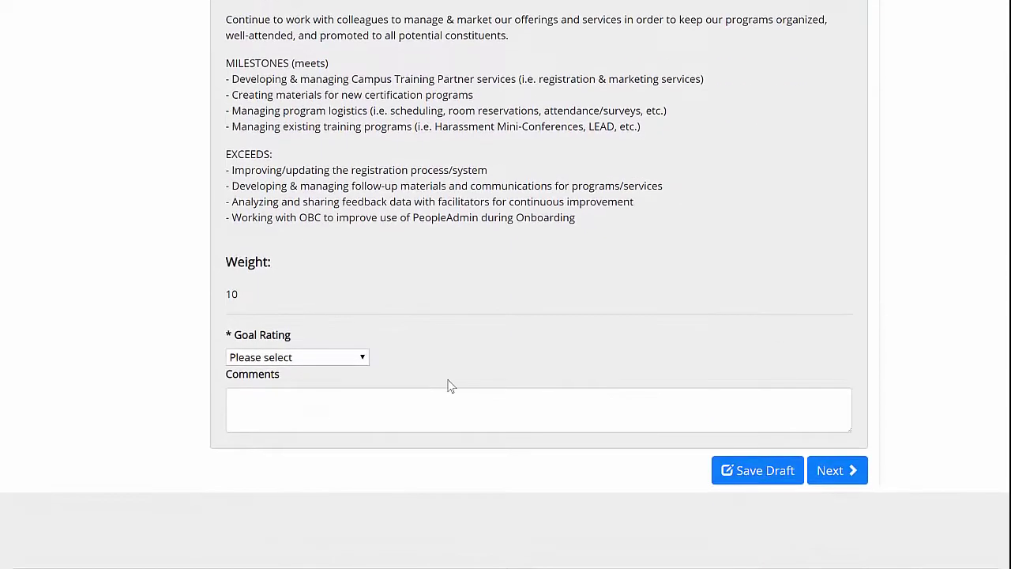
left_click(324, 357)
left_click(314, 423)
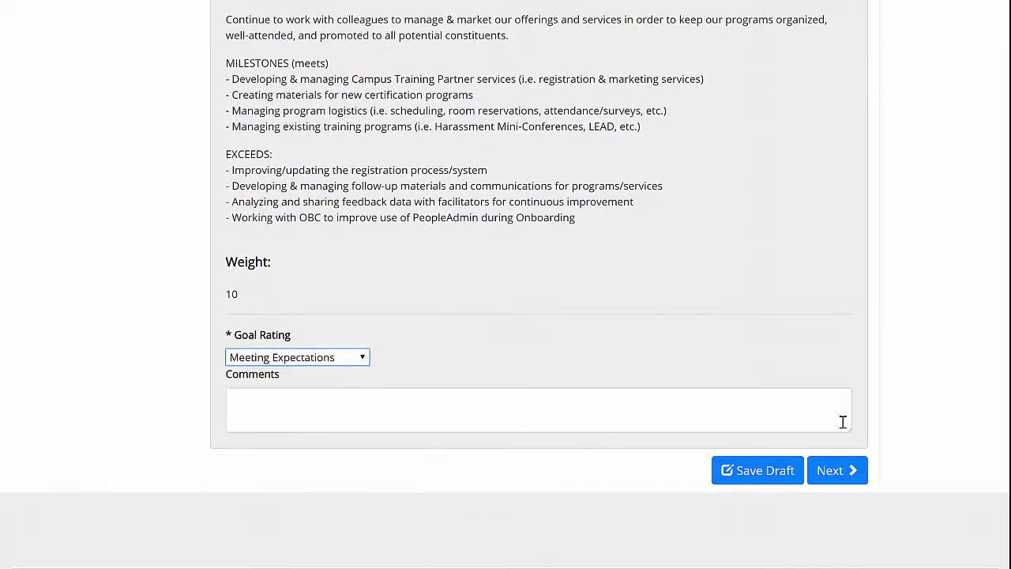
left_click(830, 470)
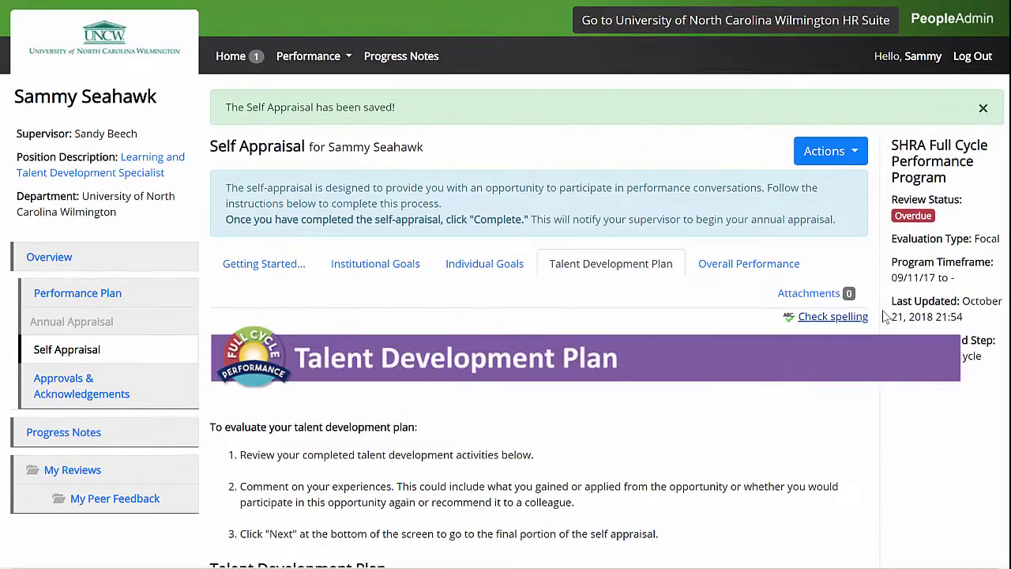
Paste comments for the first development activity and the other learning activities, then save
scroll(885, 316, "down", 5)
scroll(885, 316, "down", 2)
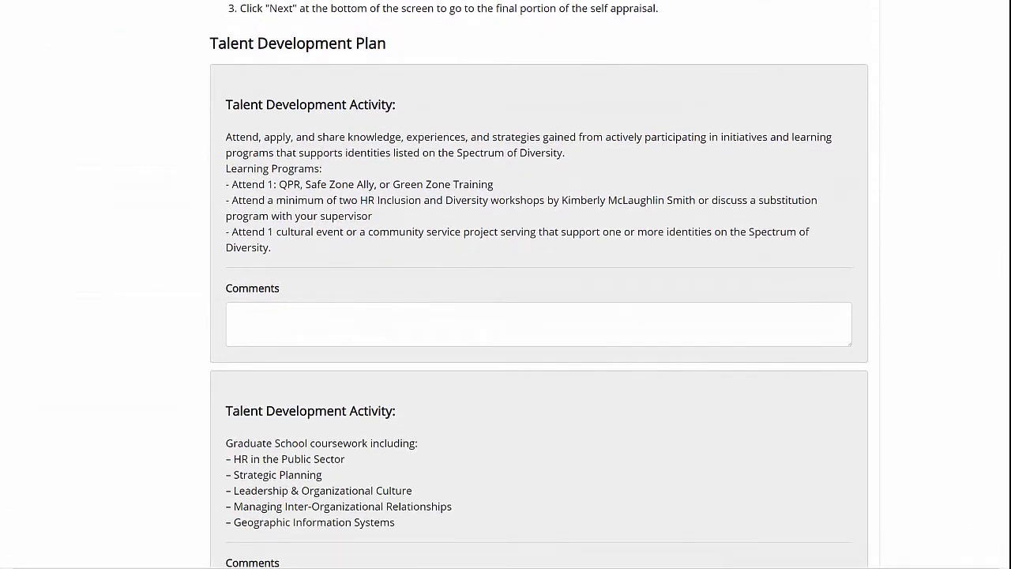
left_click(456, 334)
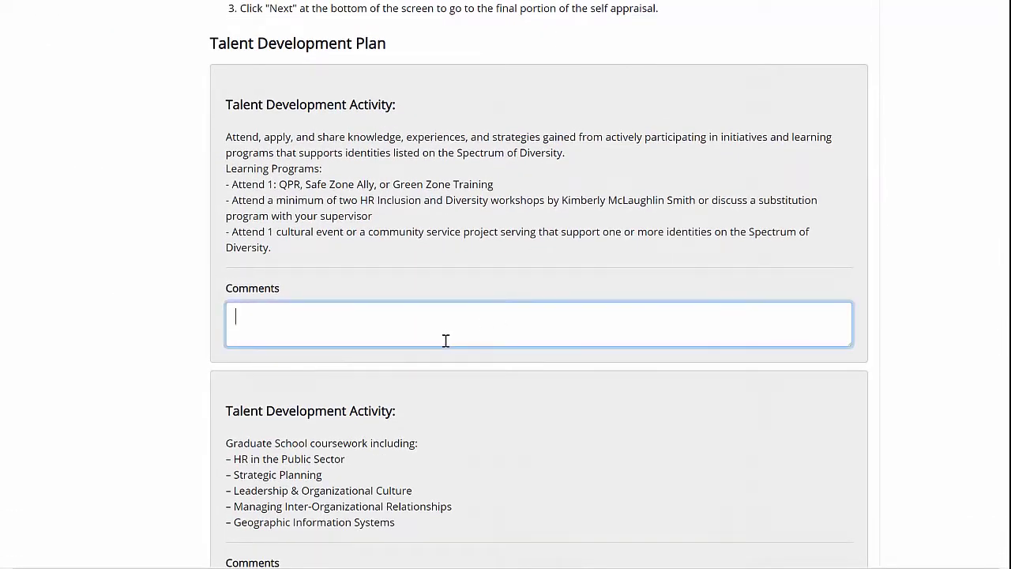
type("I really enjoyed the challenge (it’s ongoing – I still have a few more of these types of opportunities I’d like to attend before the end of the cycle) of this talent development activity; it opened my eyes in many ways!")
scroll(866, 316, "down", 5)
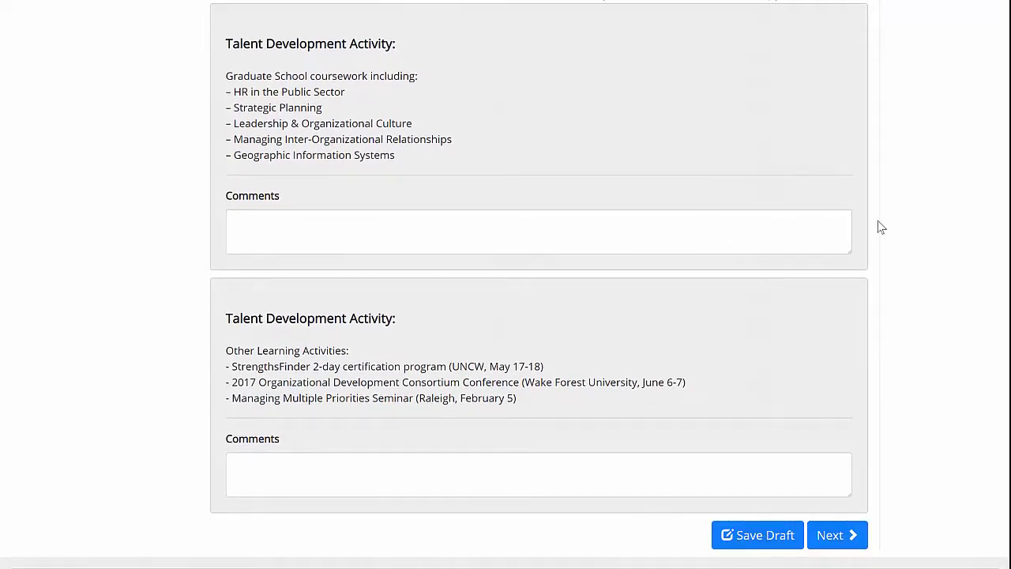
scroll(467, 388, "down", 1)
left_click(422, 416)
type("Awesome – I’m so glad we turned this into programs for staff!")
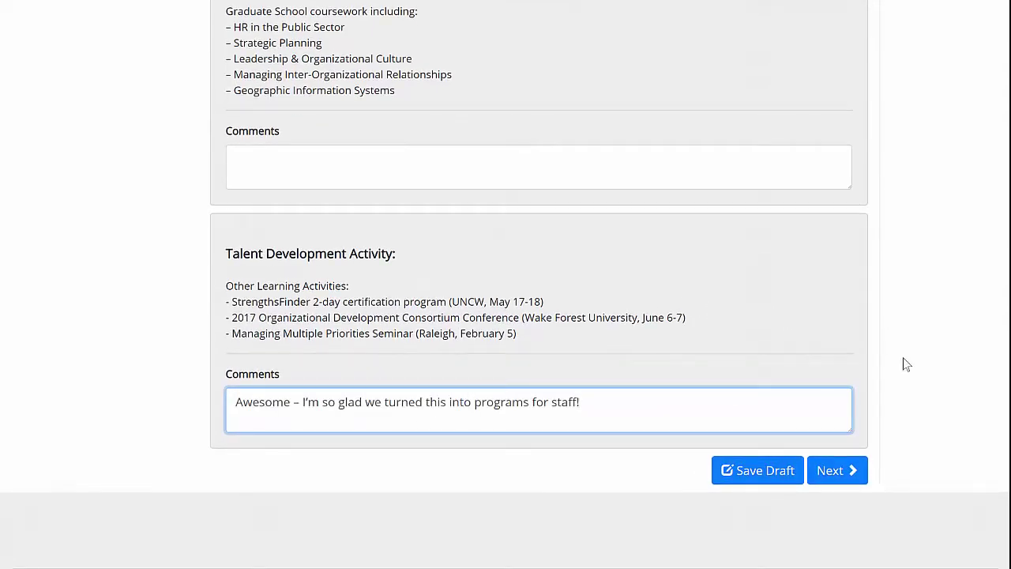
left_click(836, 471)
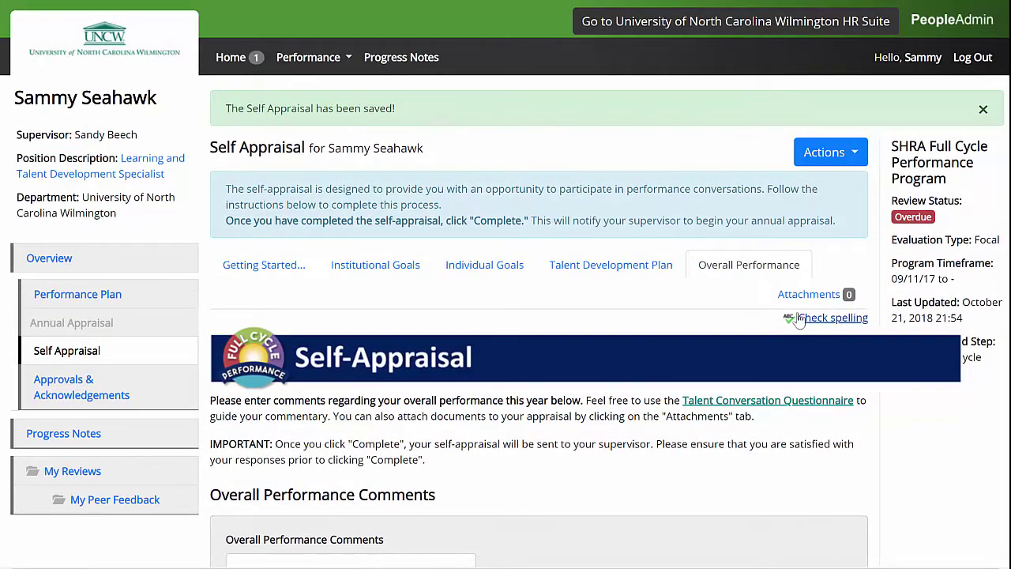
Consult the Talent Conversation Questionnaire and paste its answers into Overall Performance Comments
scroll(942, 411, "down", 2)
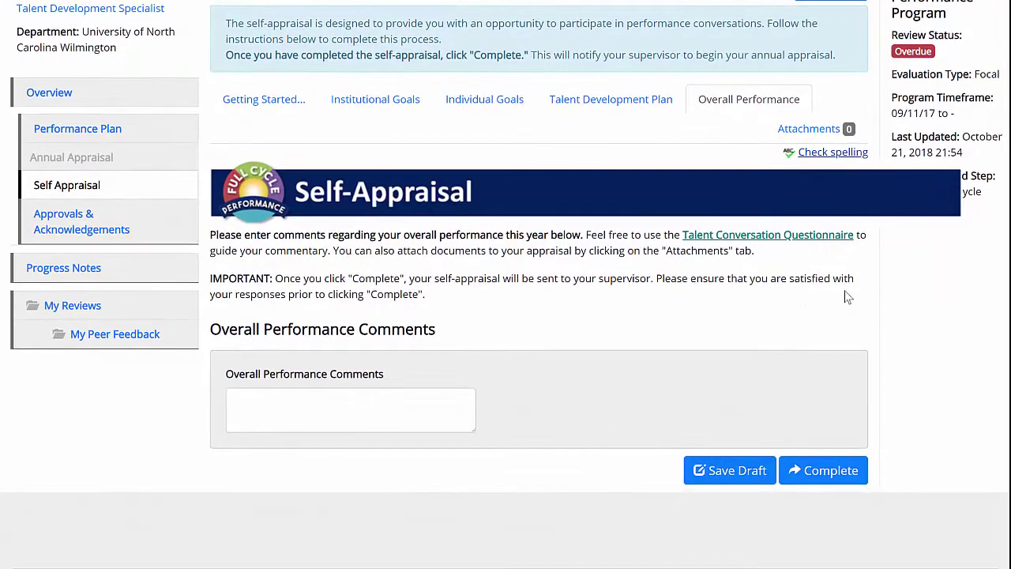
left_click(806, 246)
scroll(509, 291, "down", 1)
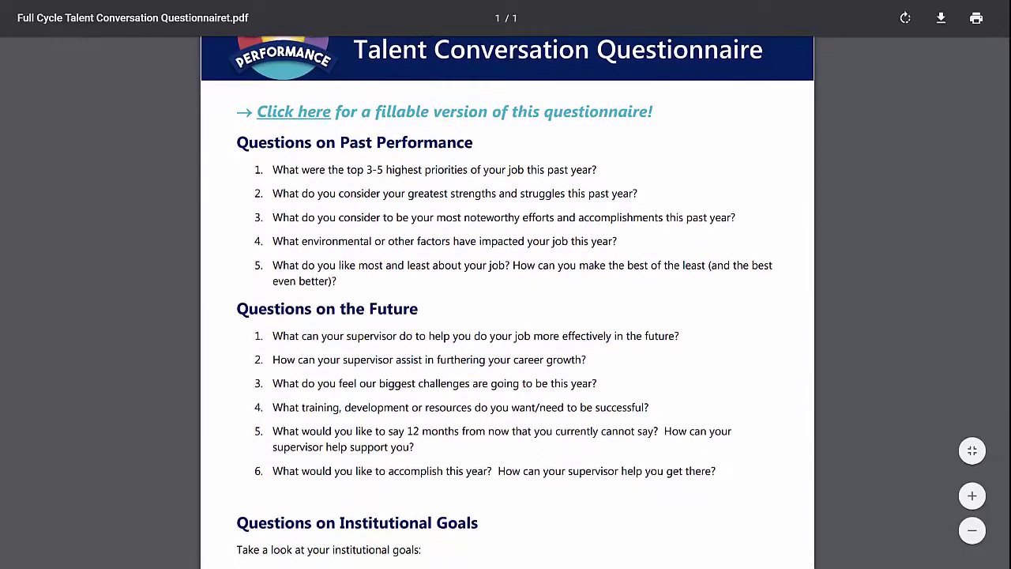
scroll(508, 291, "down", 3)
scroll(509, 291, "down", 3)
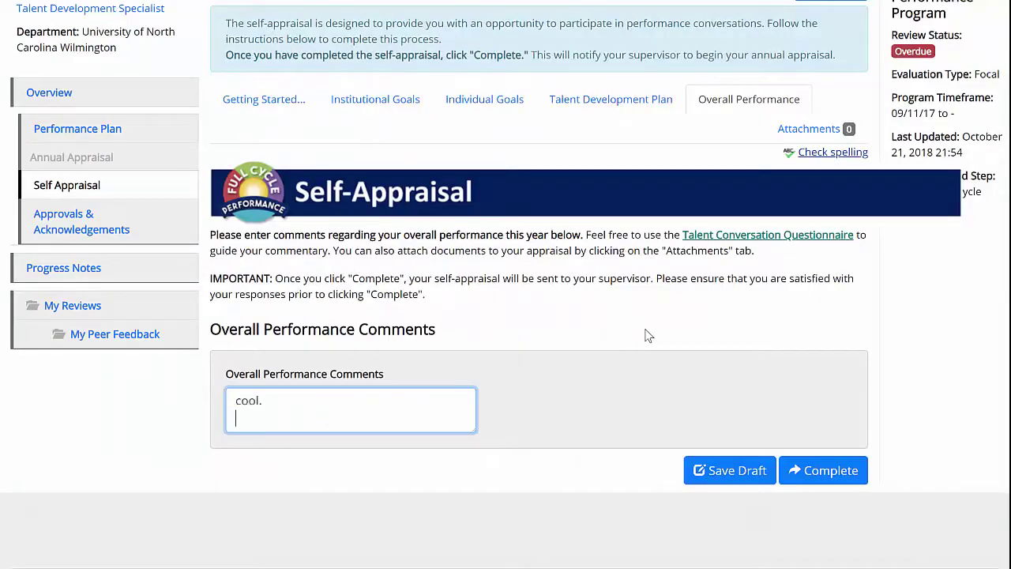
key("ctrl+v")
scroll(644, 333, "down", 7)
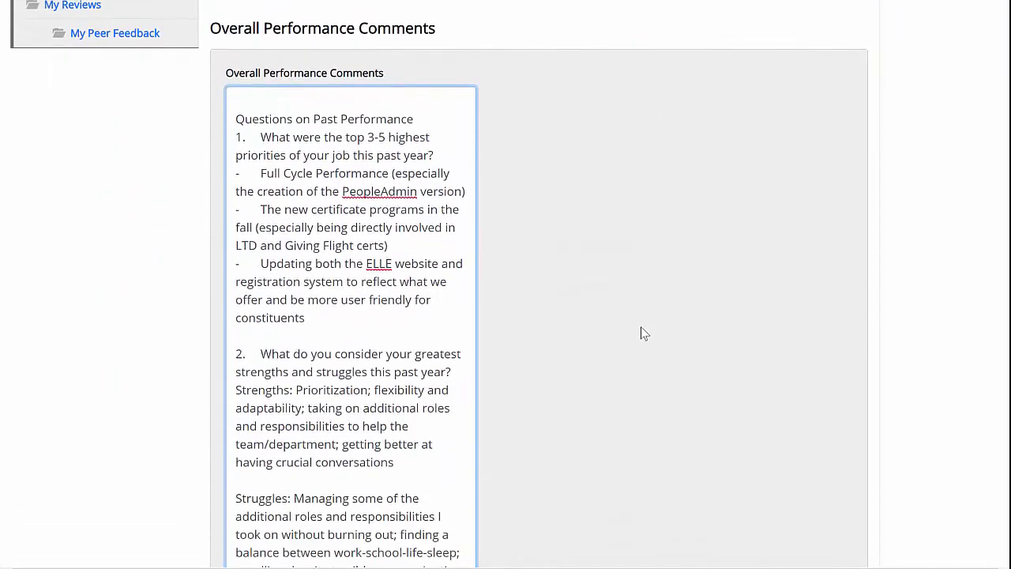
scroll(641, 326, "up", 7)
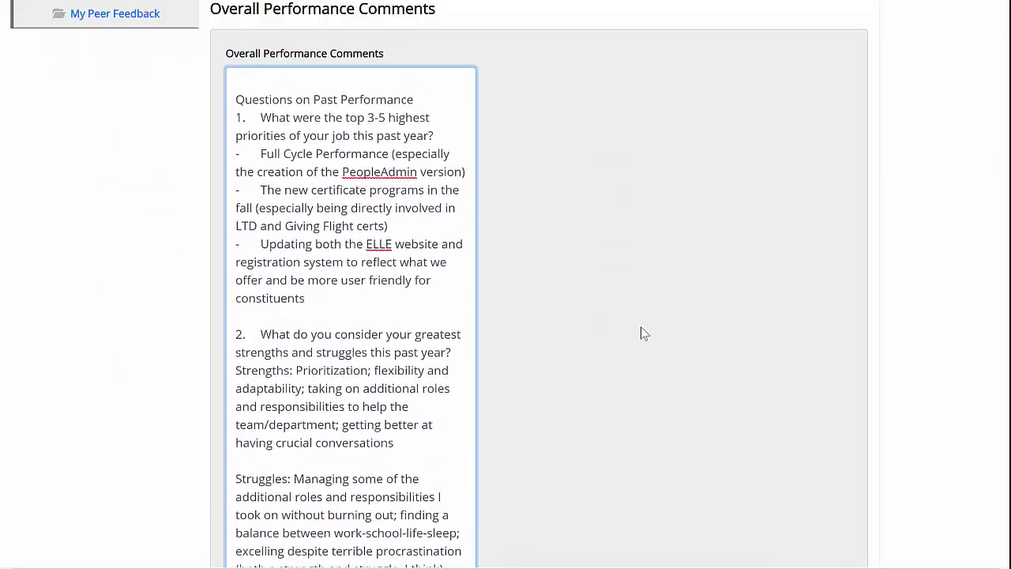
scroll(644, 337, "up", 3)
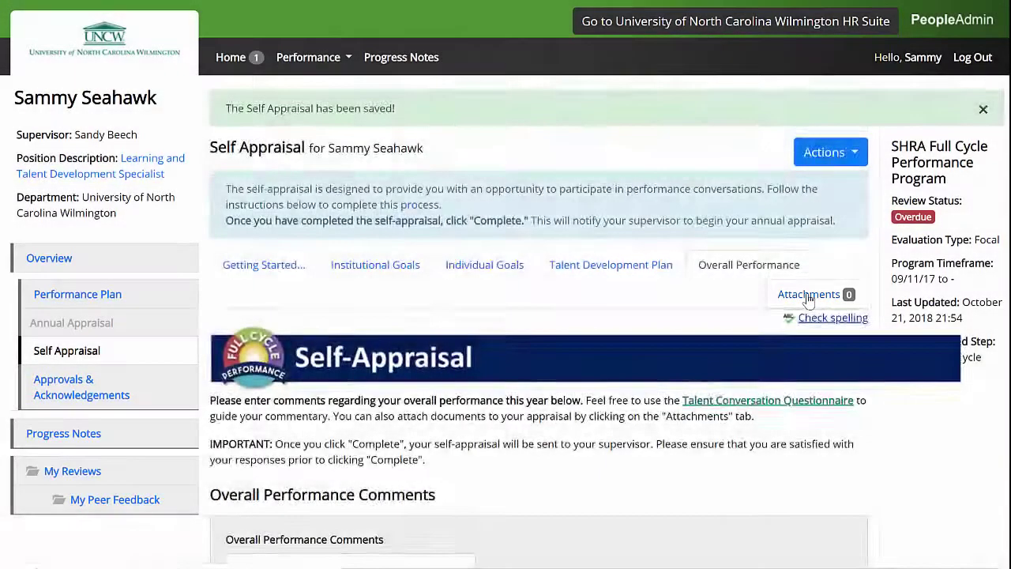
Upload an attachment named 'Annual Report' described as 'Here is my excellent annual report.'
left_click(808, 295)
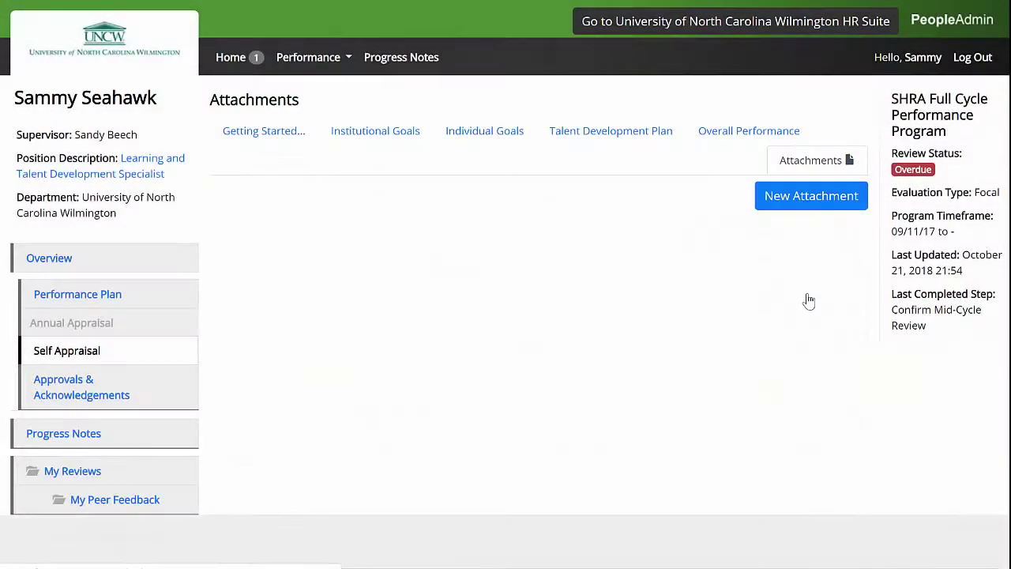
left_click(305, 215)
type("Annual Report")
key("Tab")
type("Here is ")
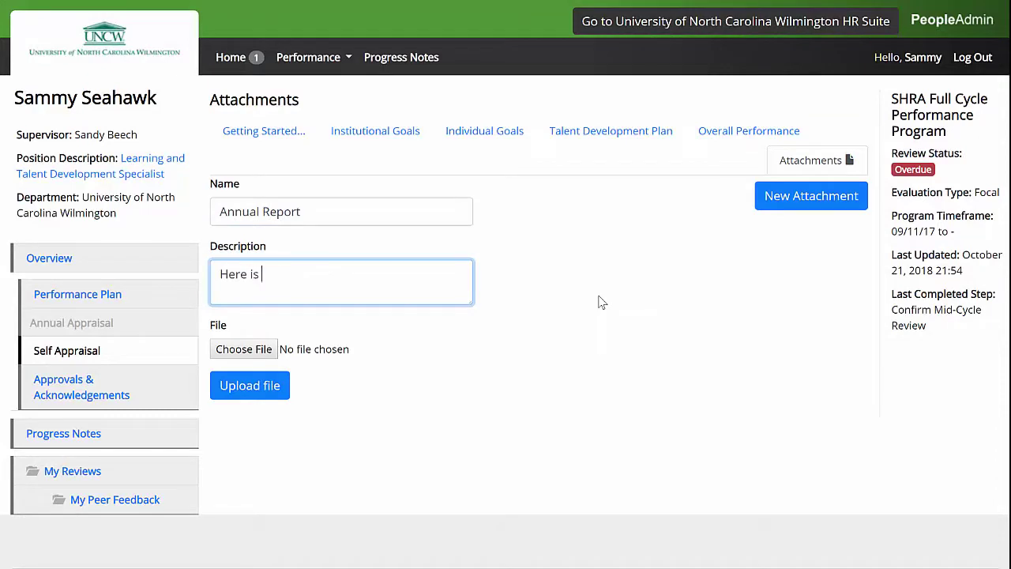
type("my excellent annual report.")
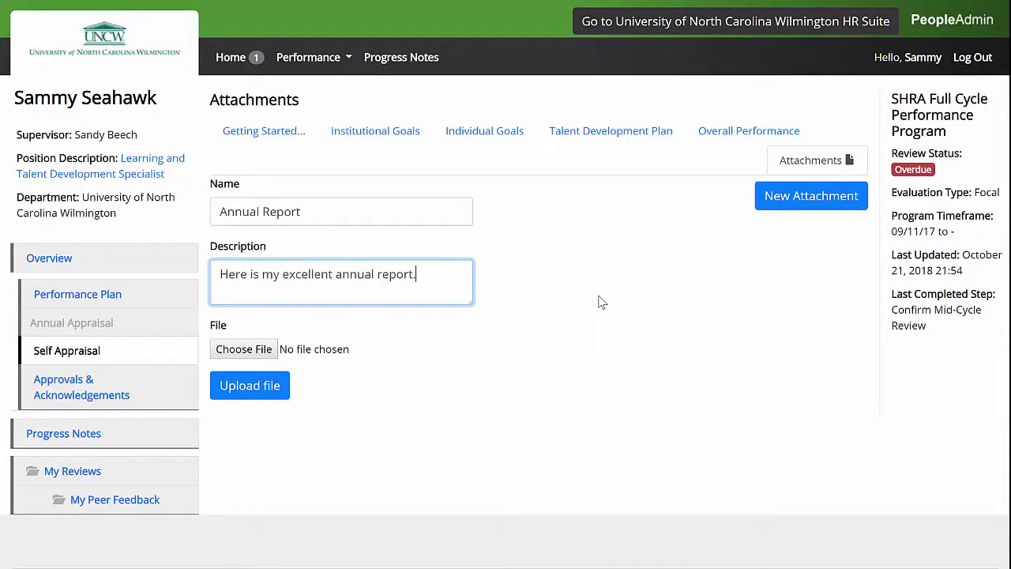
left_click(237, 349)
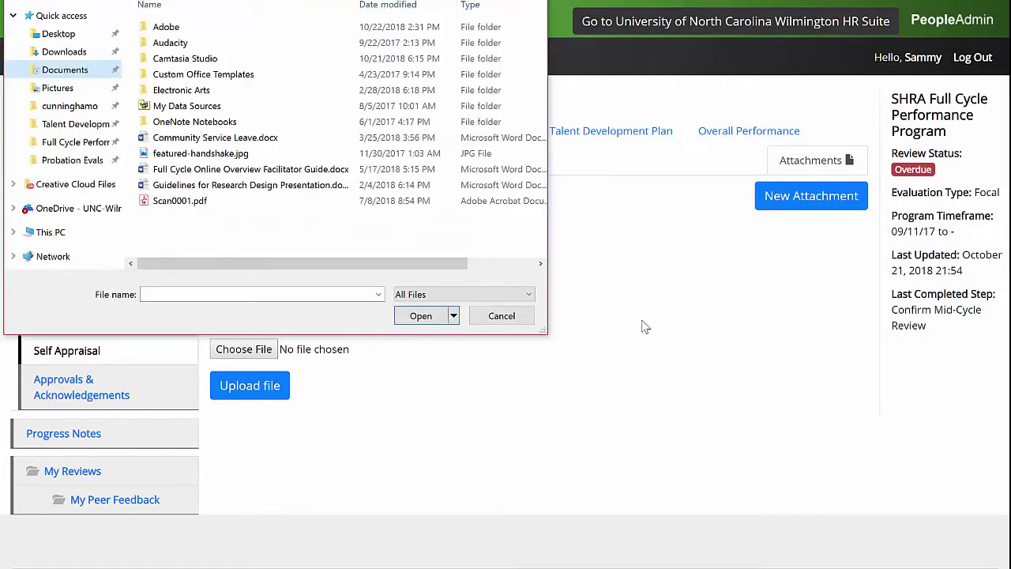
left_click(281, 170)
left_click(417, 316)
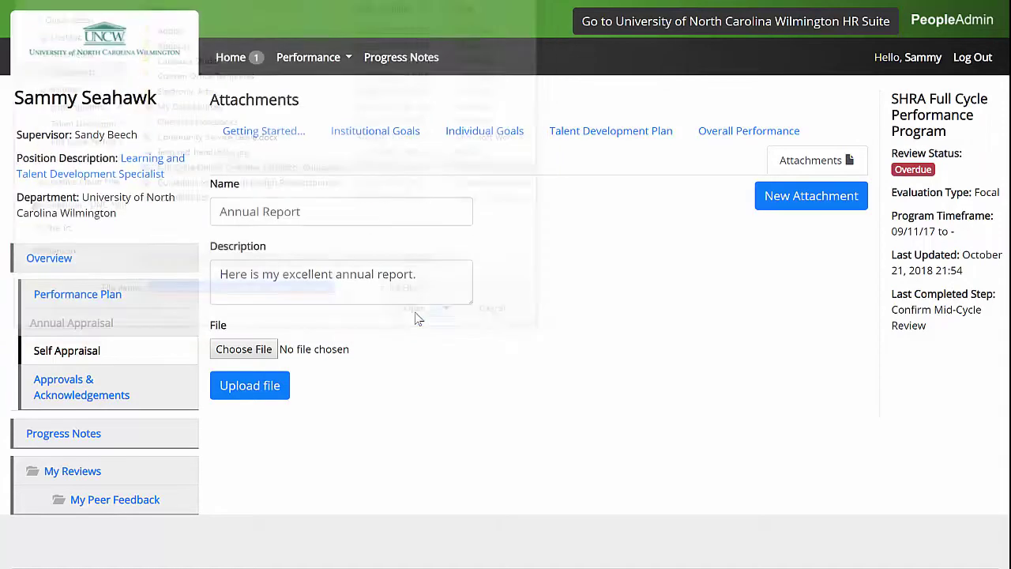
left_click(271, 386)
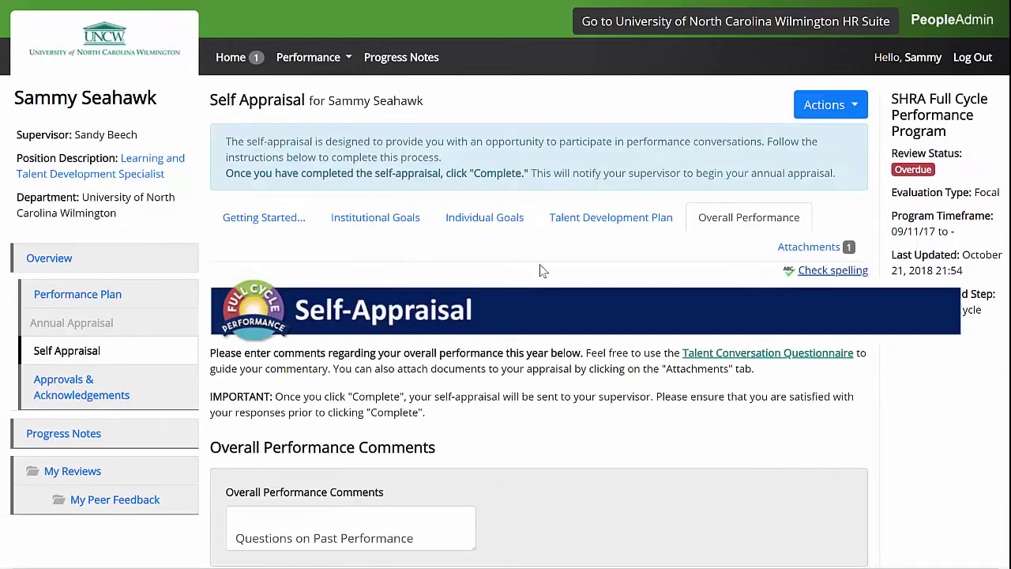
left_click(395, 226)
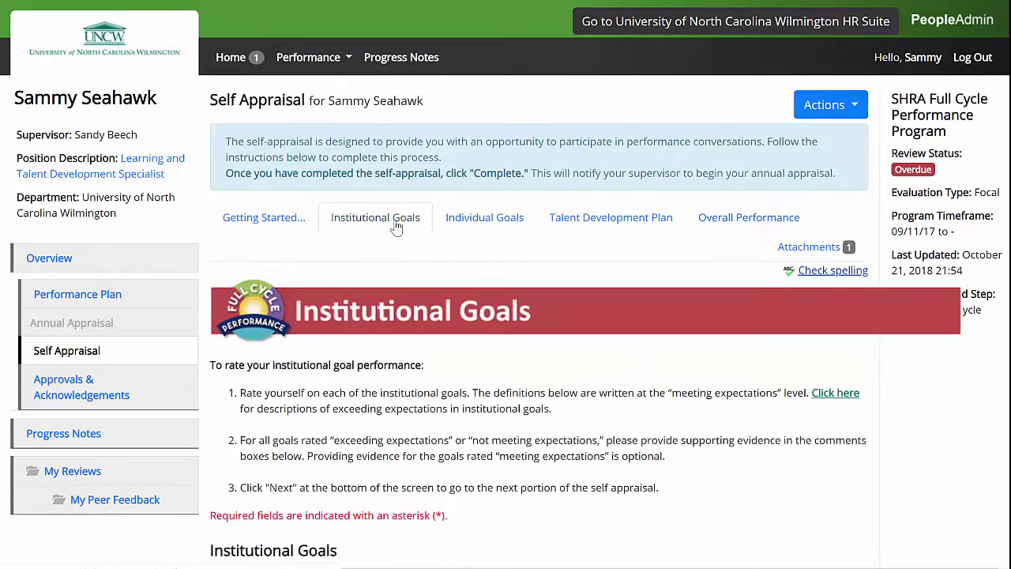
scroll(655, 341, "down", 5)
scroll(652, 340, "down", 3)
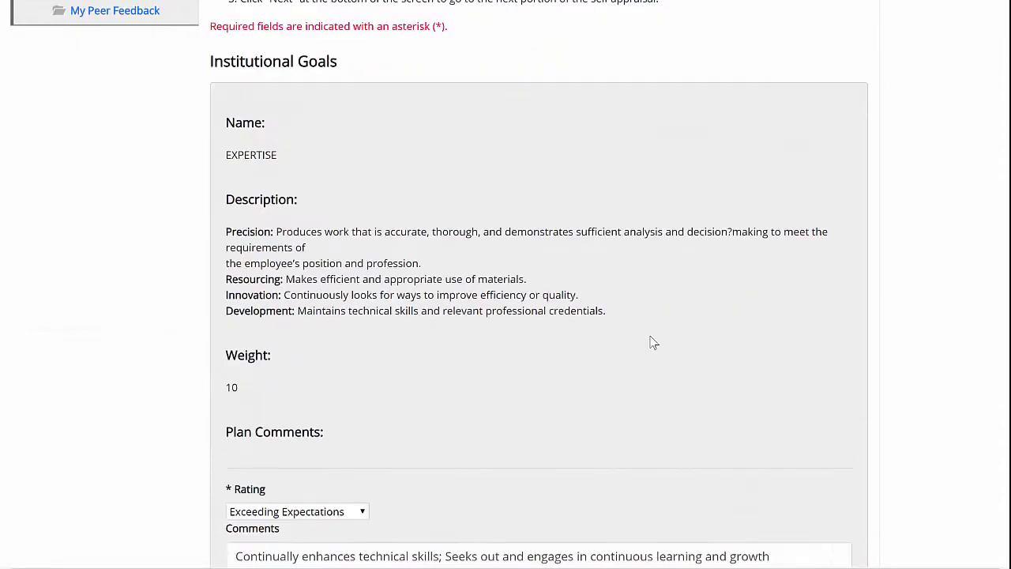
scroll(648, 338, "up", 8)
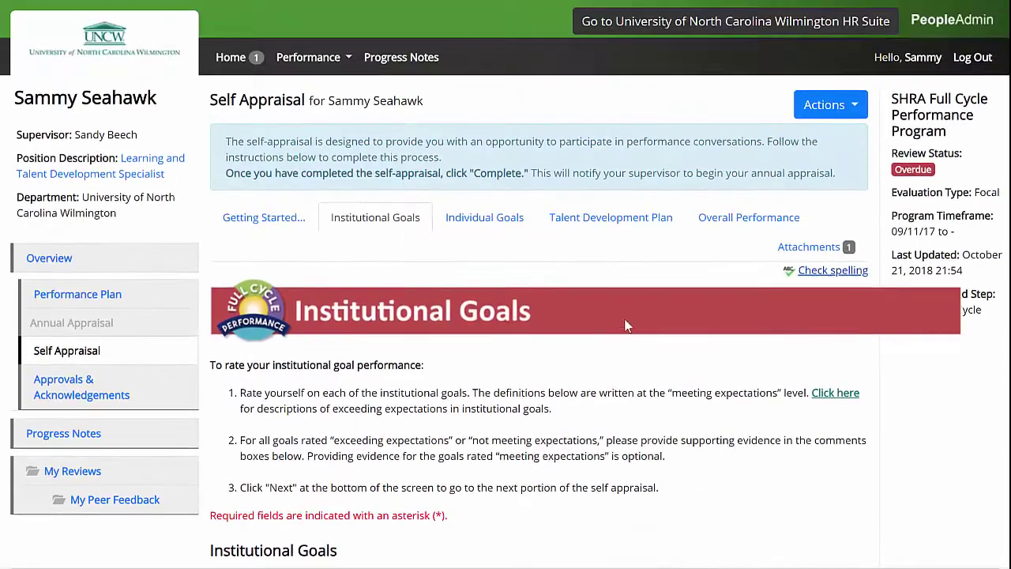
left_click(488, 228)
left_click(575, 230)
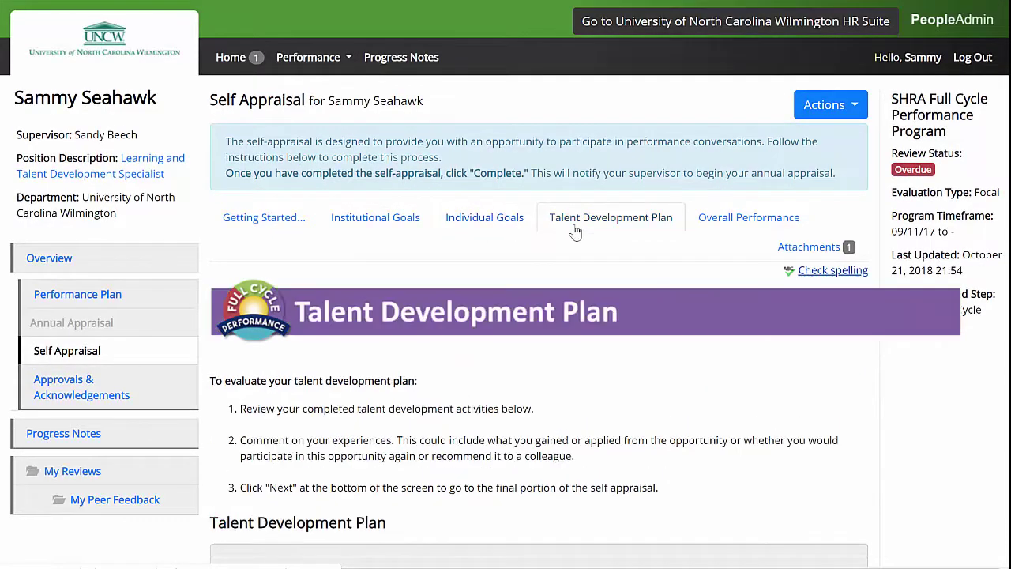
left_click(721, 226)
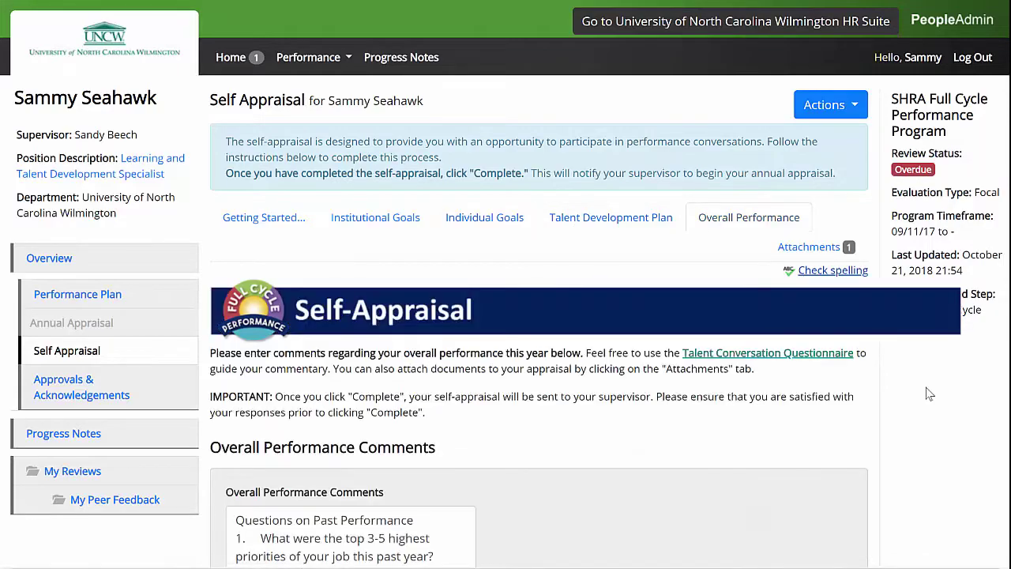
scroll(930, 394, "down", 20)
scroll(929, 393, "down", 8)
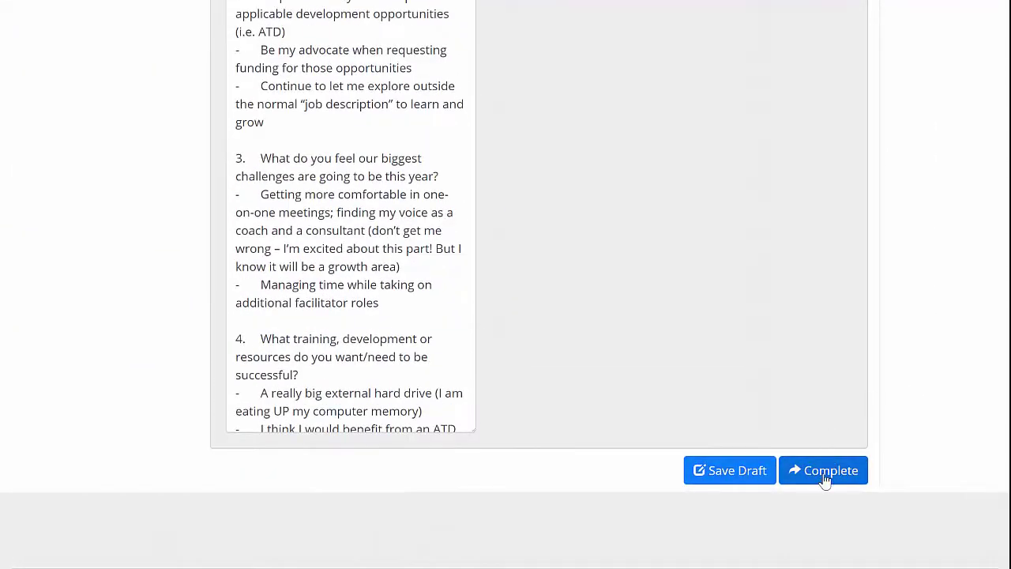
Mark the self-appraisal Complete and confirm OK in the dialog
left_click(826, 474)
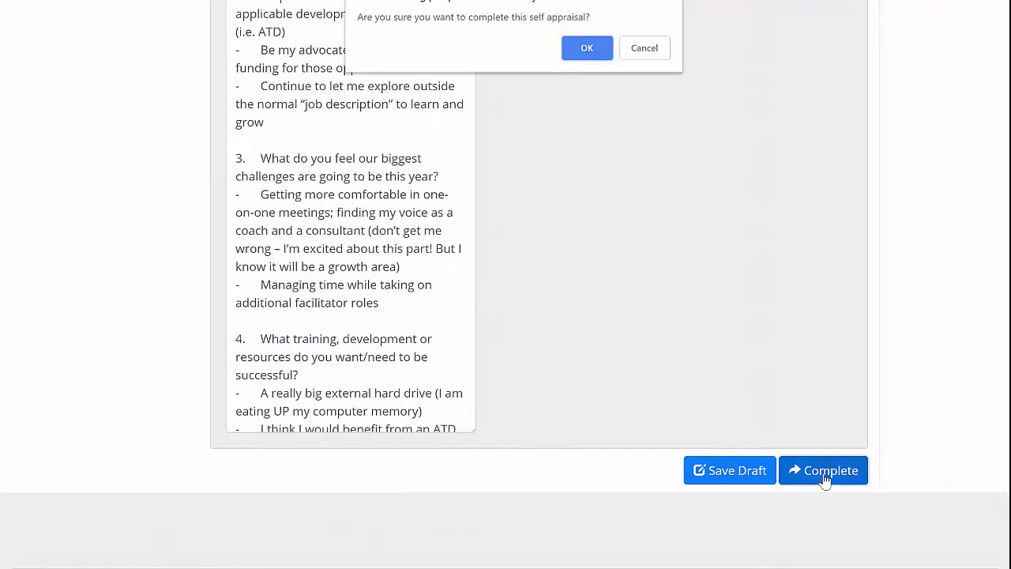
key("Return")
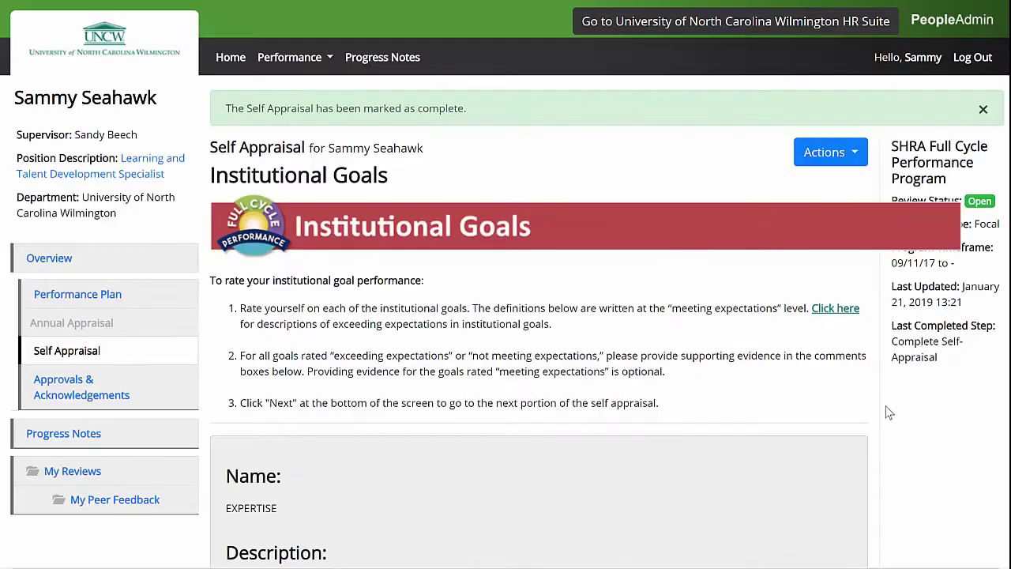